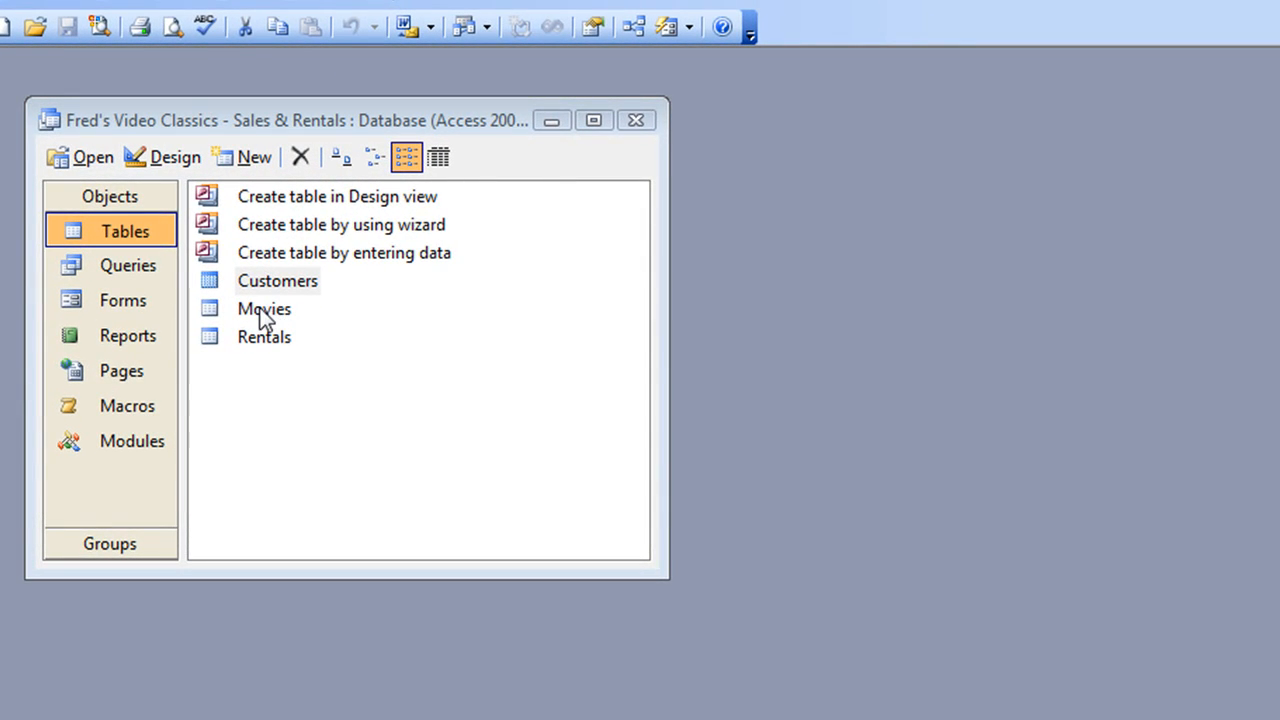
# - Open the Movies table and sort its records by Title in ascending order, followed by descending order
pyautogui.doubleClick(263, 312)
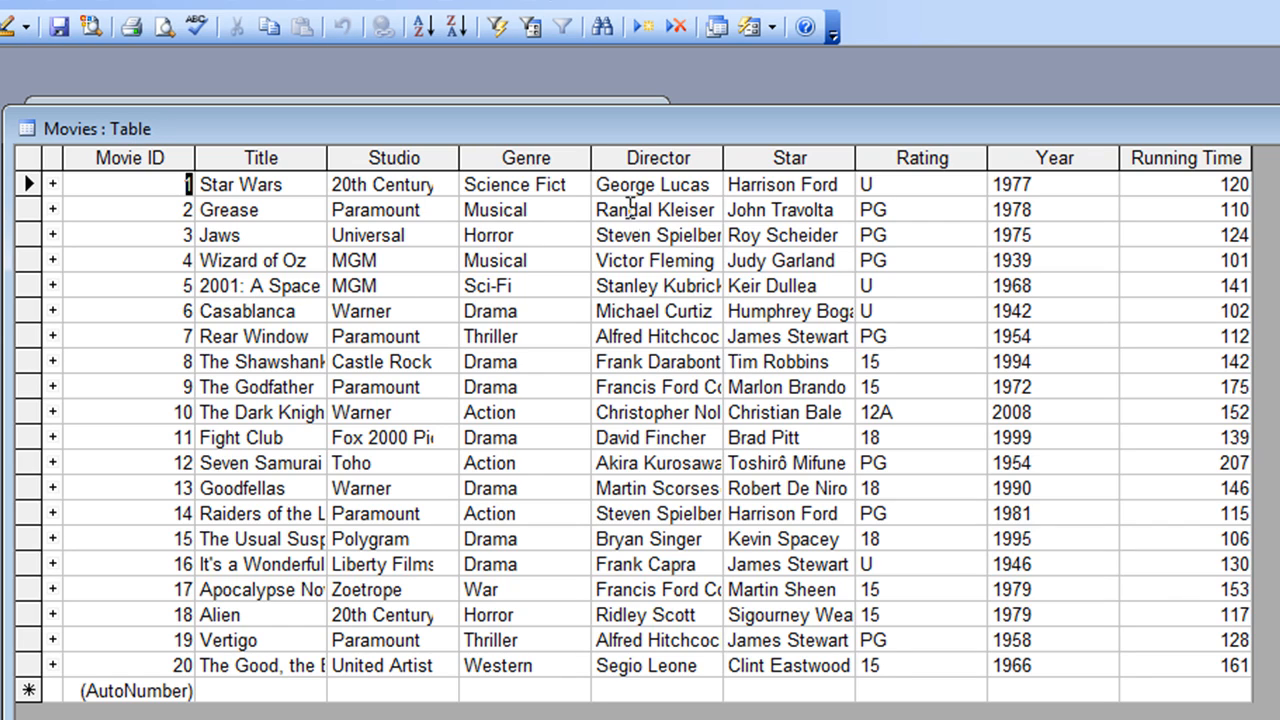
pyautogui.moveTo(684, 129); pyautogui.dragTo(646, 71)
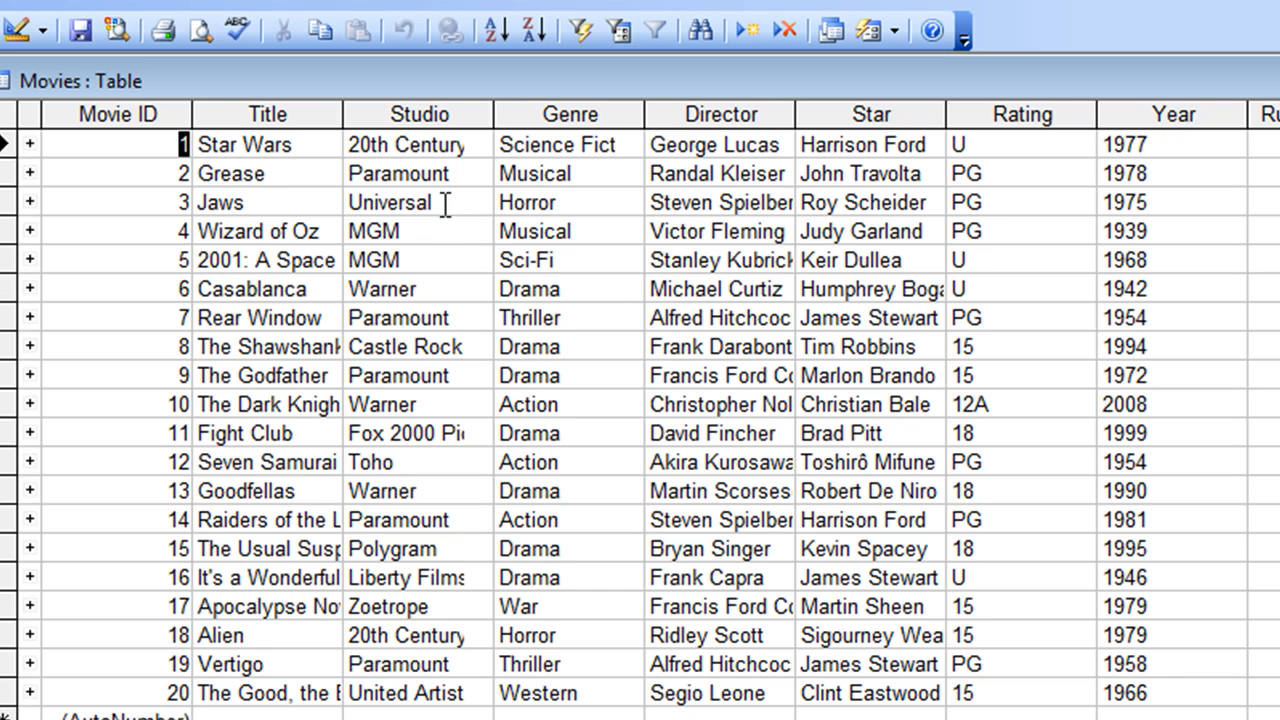
pyautogui.click(297, 202)
pyautogui.click(497, 30)
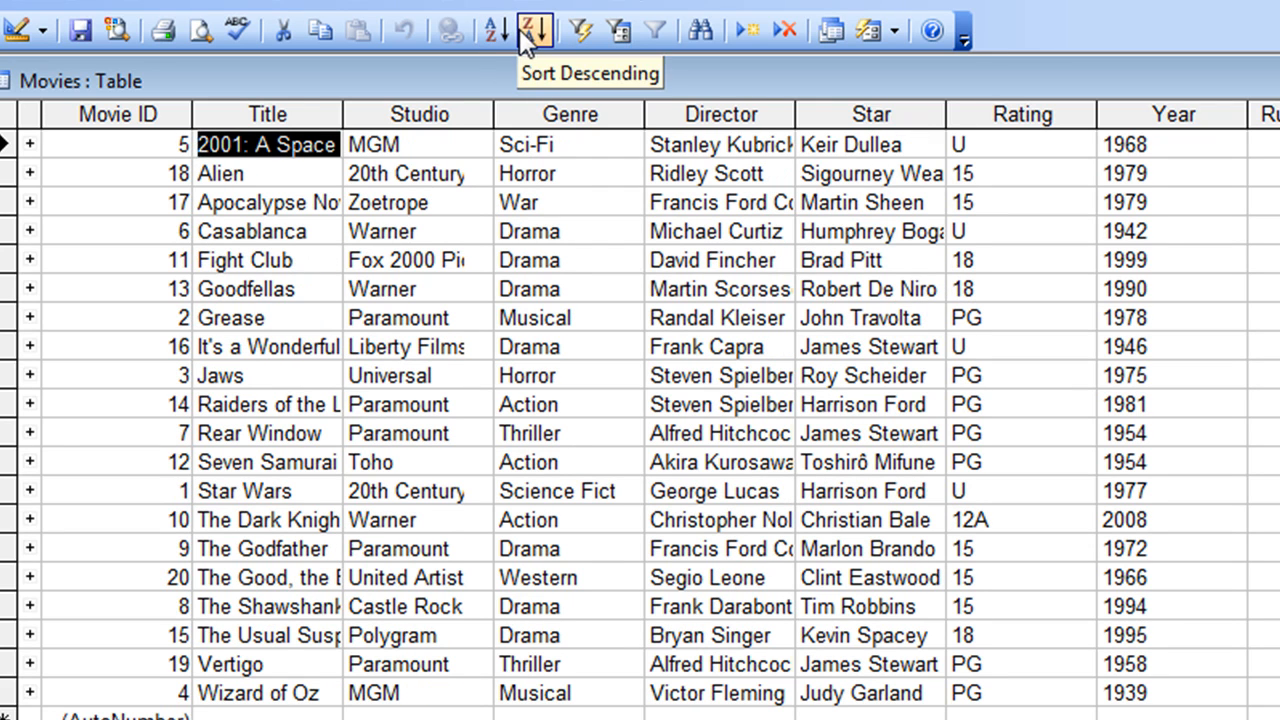
pyautogui.click(535, 28)
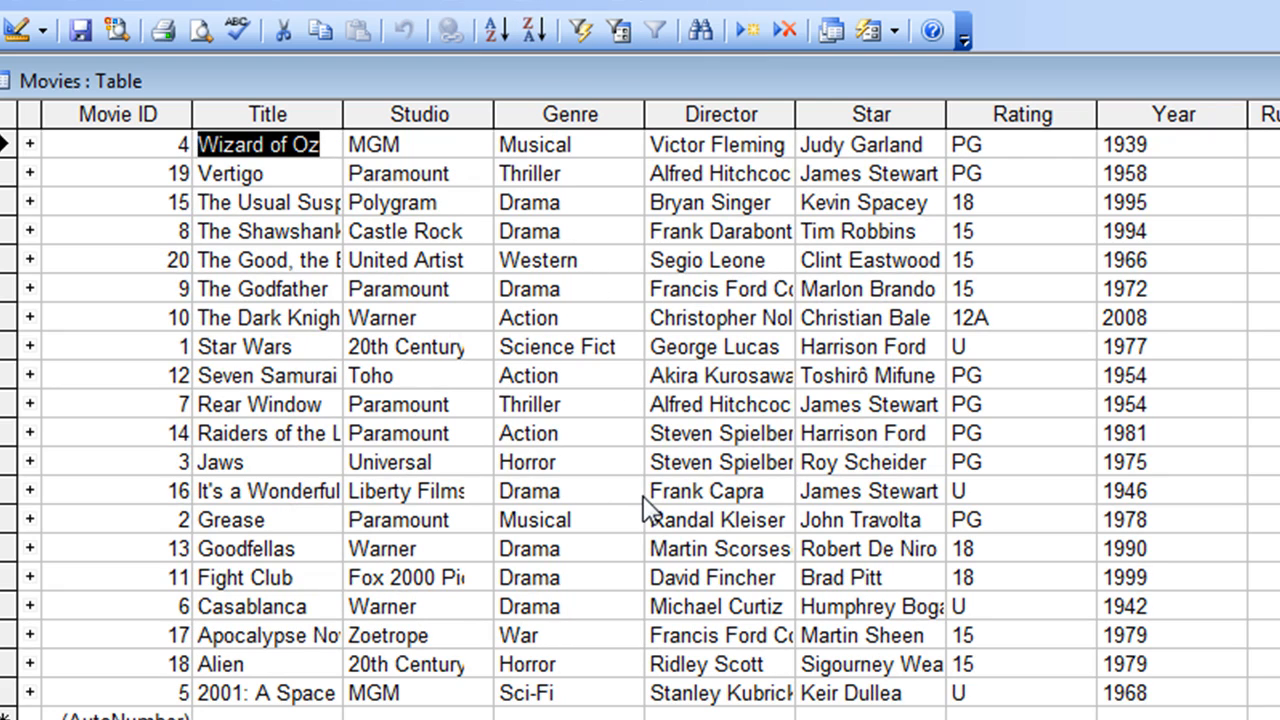
# - Sort the movies in ascending order by Rating, followed by an ascending sort on Year
pyautogui.click(1066, 150)
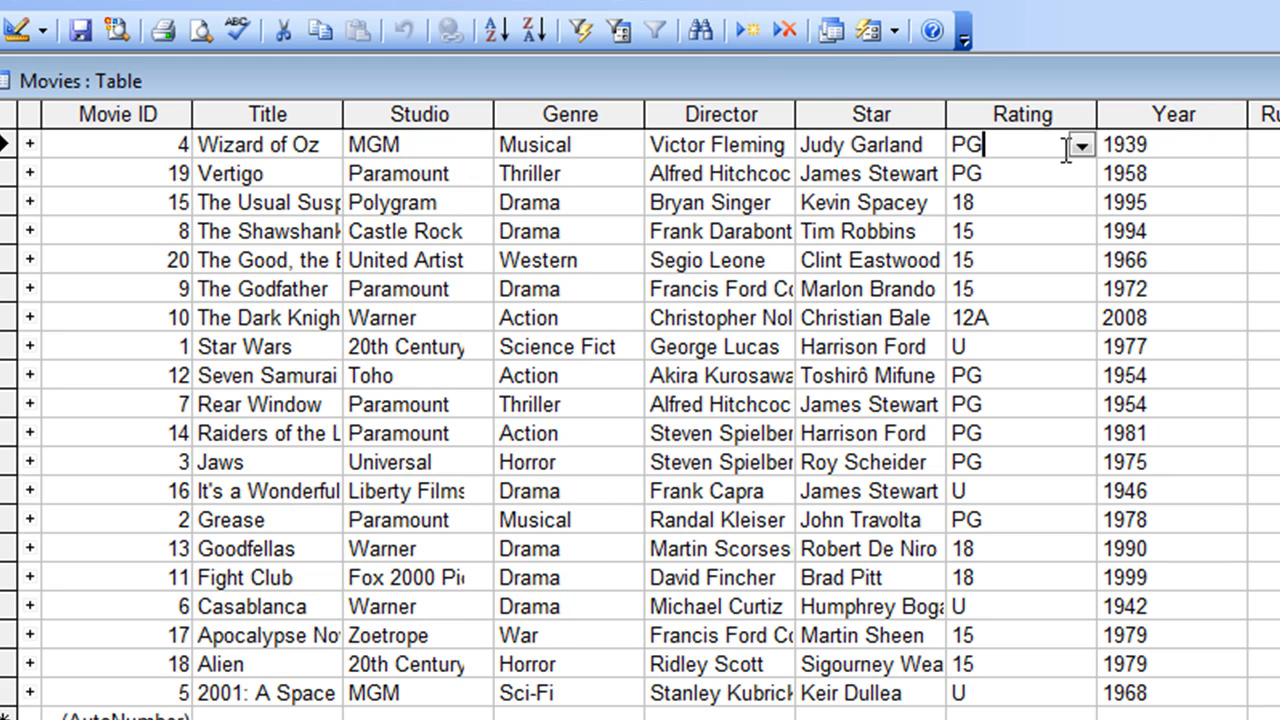
pyautogui.click(497, 28)
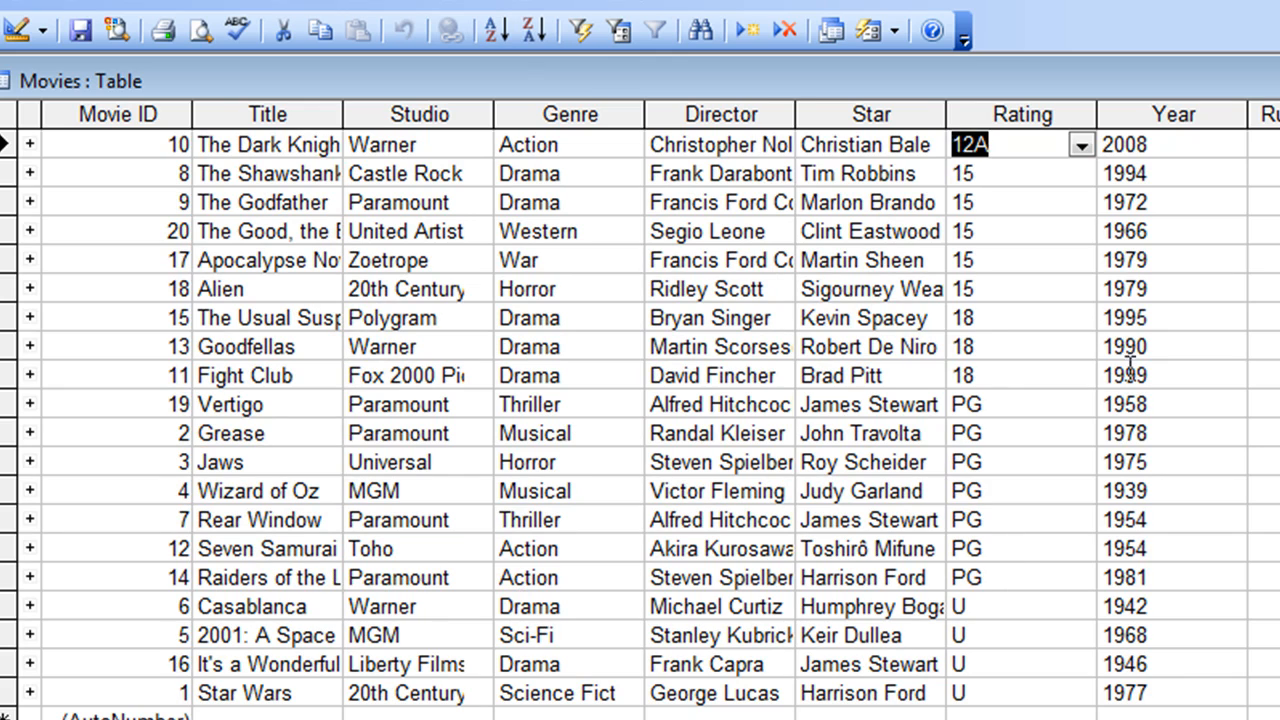
pyautogui.click(1186, 173)
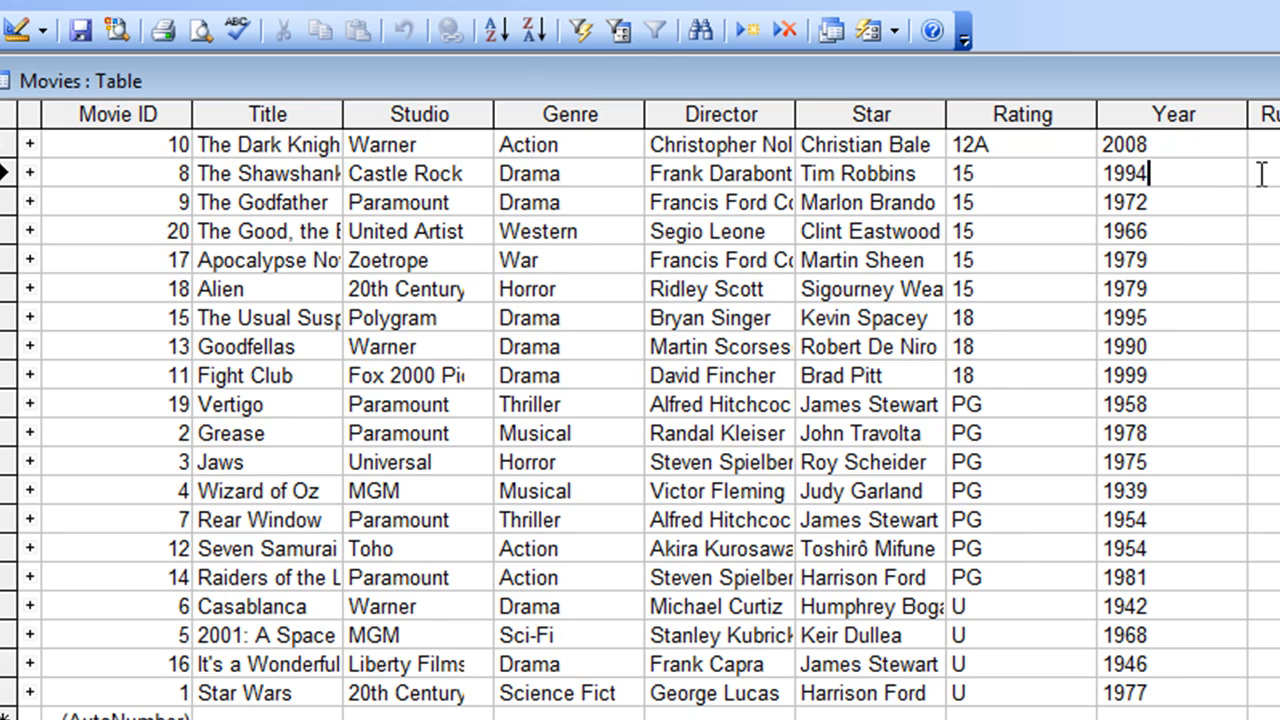
pyautogui.click(495, 30)
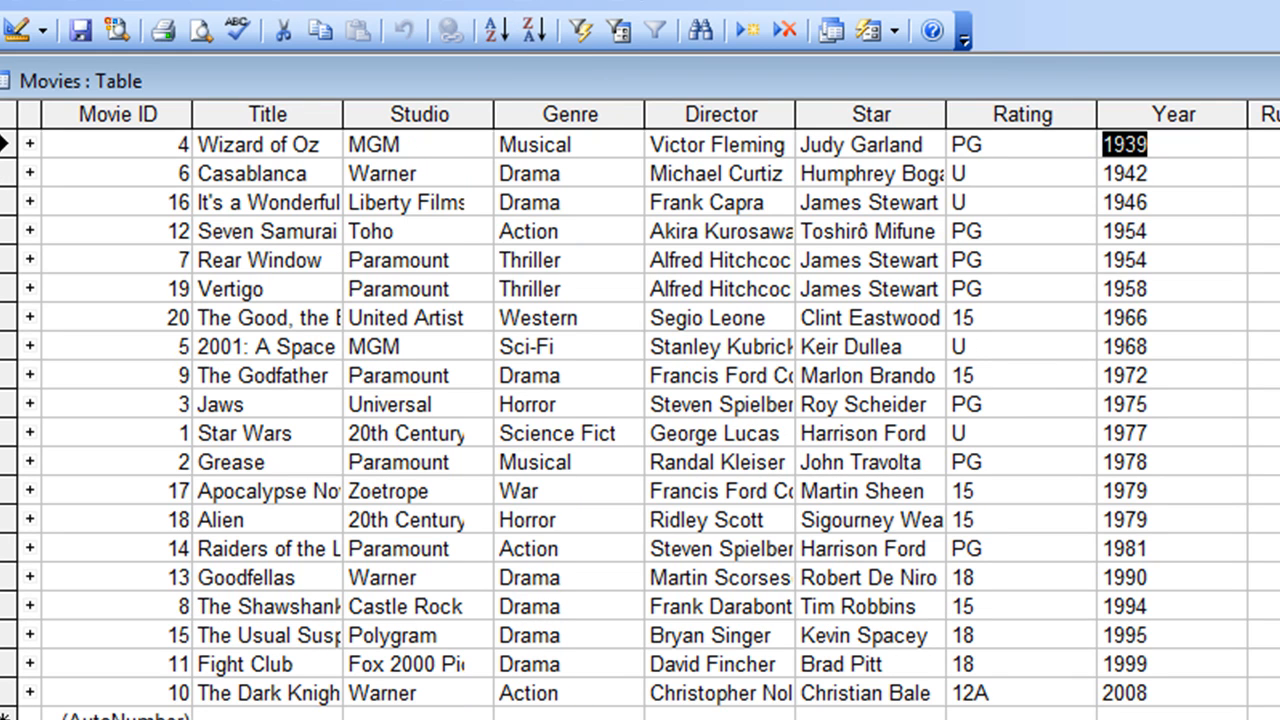
# - Sort the movies by Year in descending order, followed by an ascending sort on Rating
pyautogui.click(533, 31)
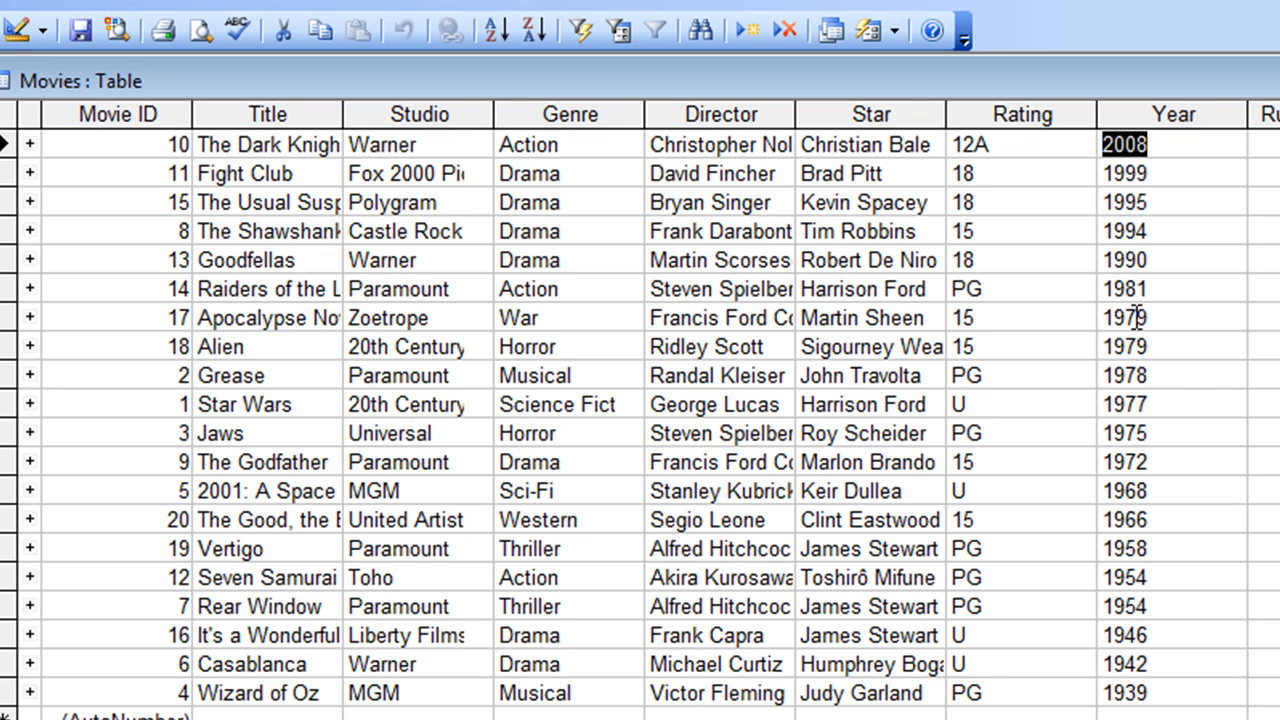
pyautogui.click(997, 143)
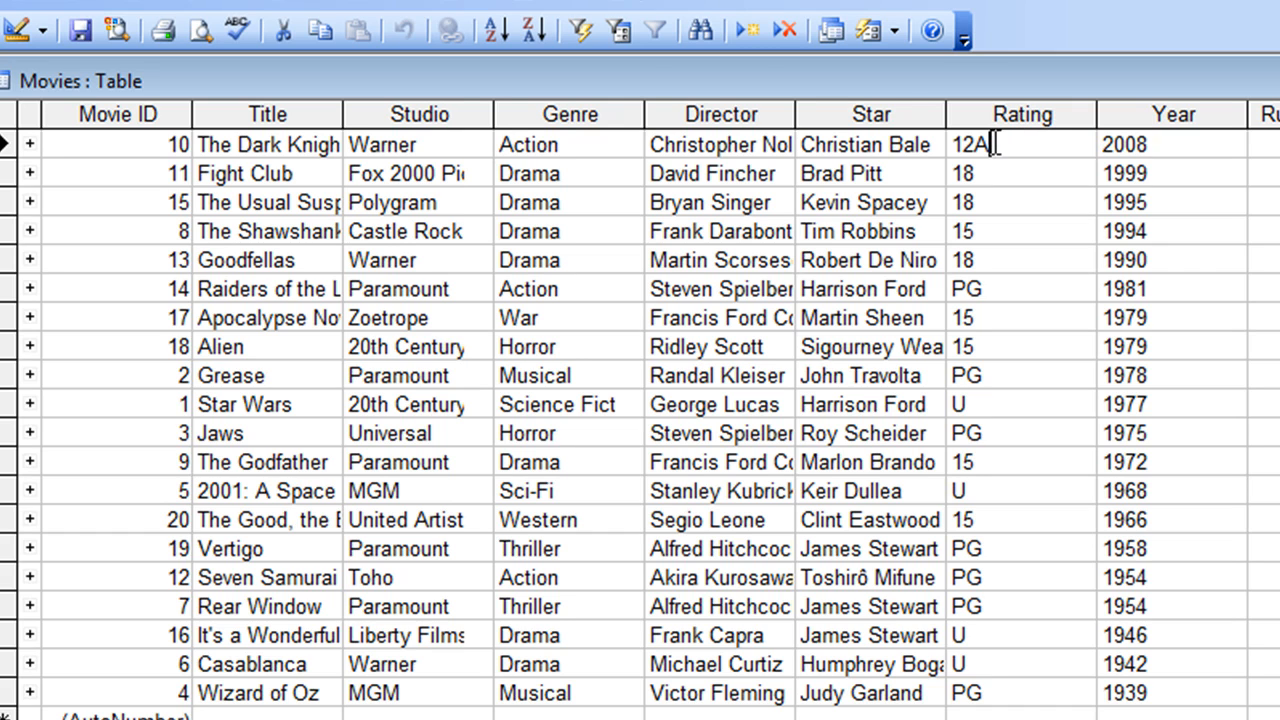
pyautogui.click(496, 30)
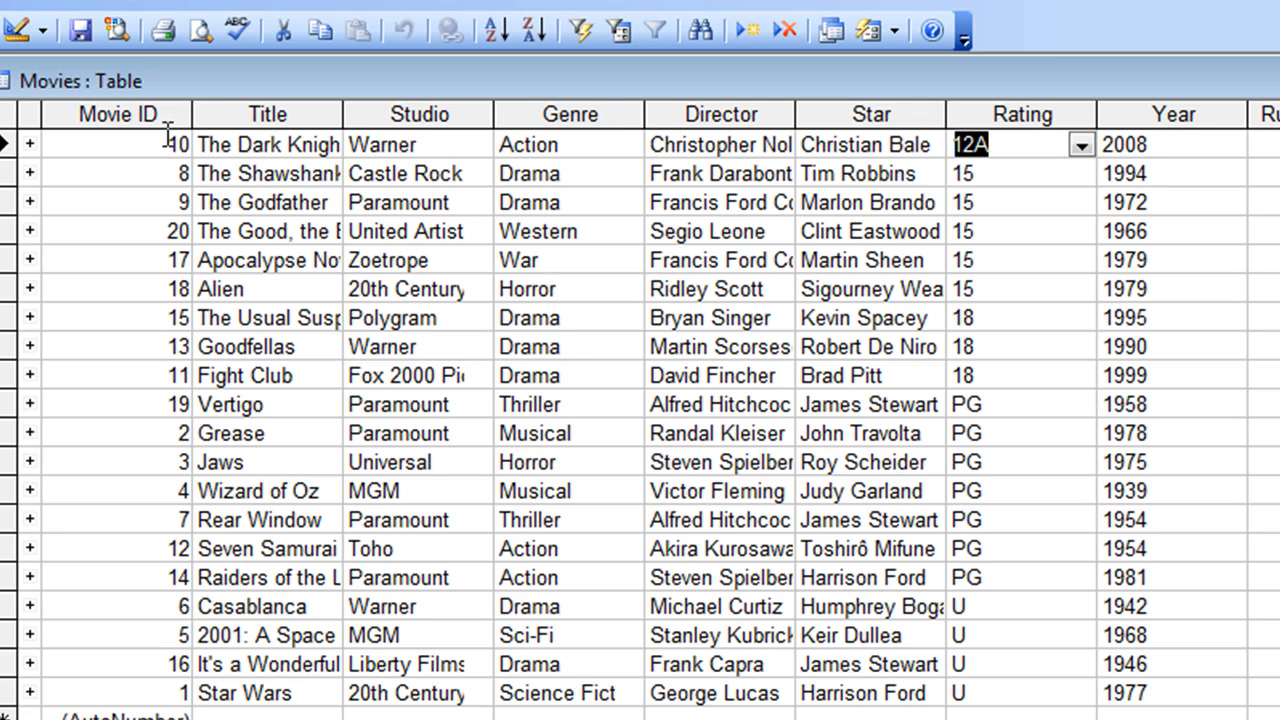
# - Sort the movies in ascending order by Title, and finally in ascending order by Movie ID
pyautogui.click(252, 168)
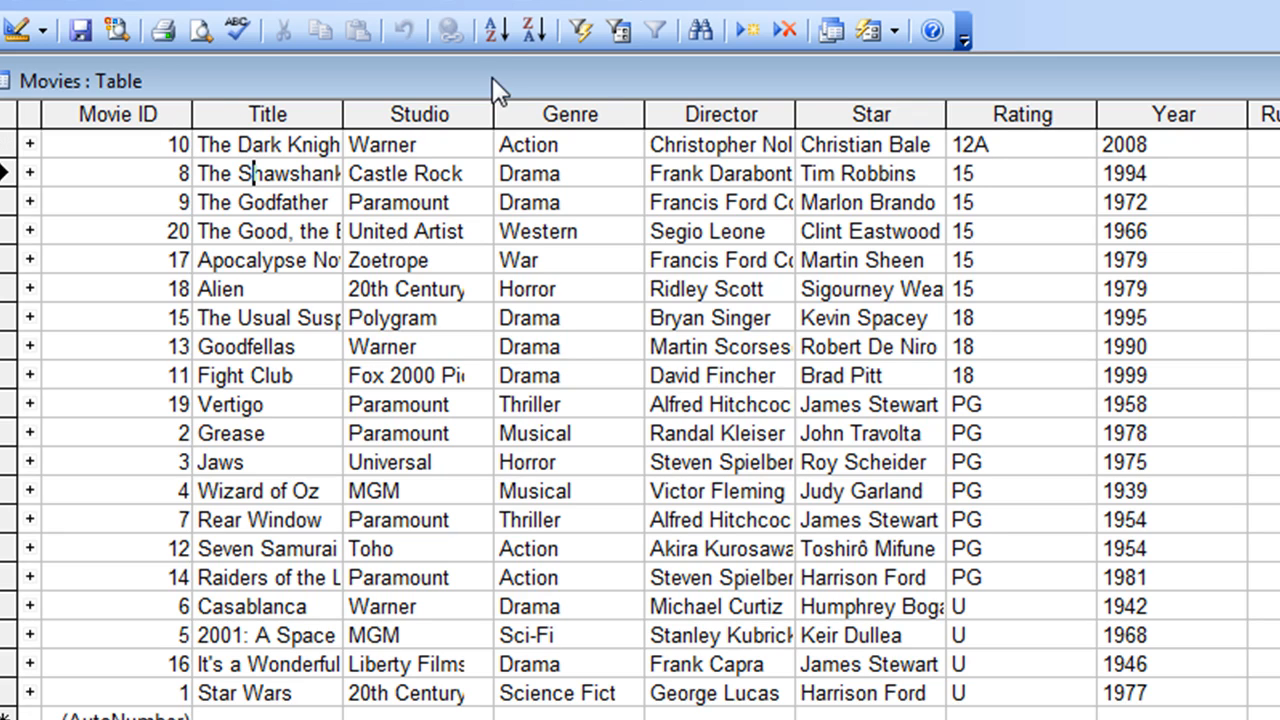
pyautogui.click(493, 30)
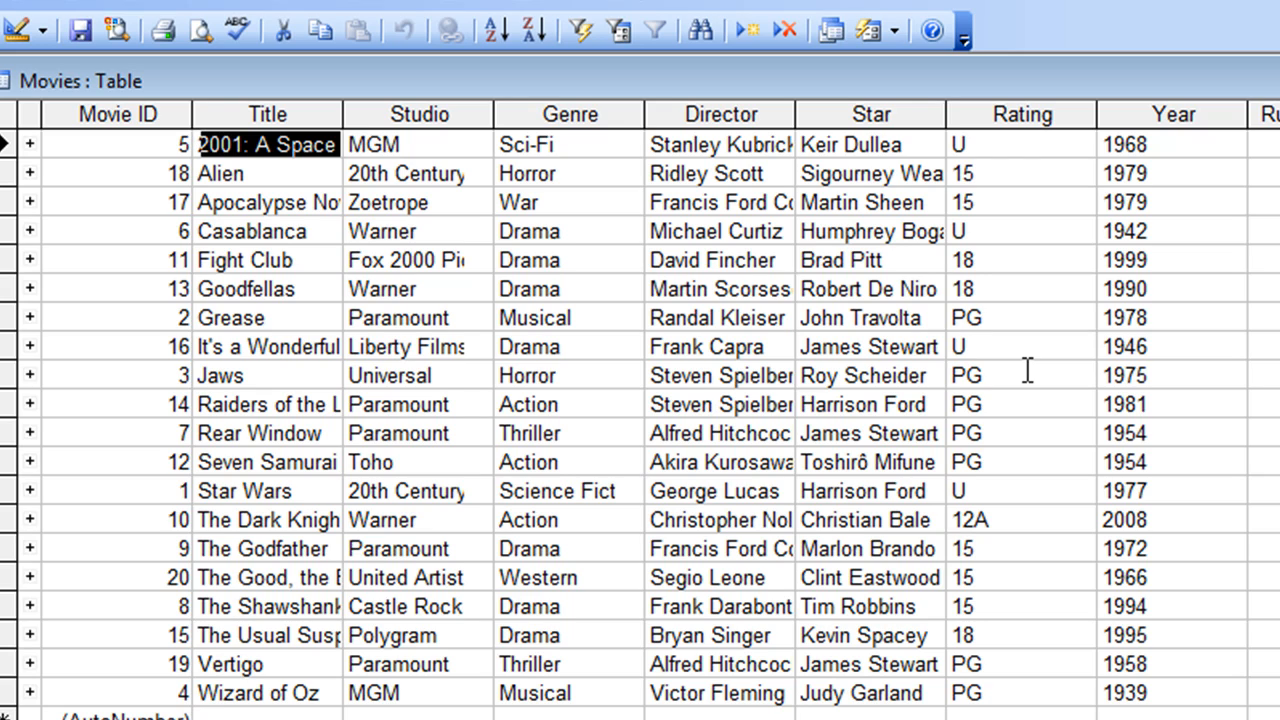
pyautogui.click(160, 226)
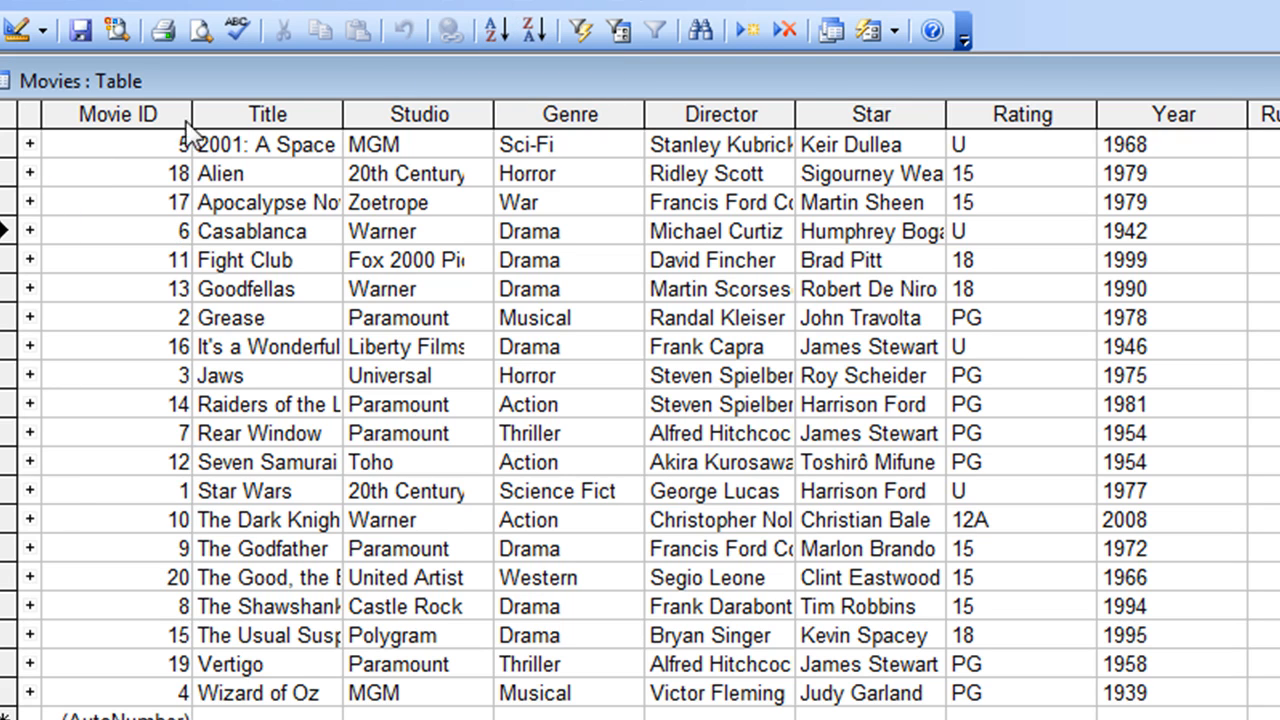
pyautogui.click(497, 31)
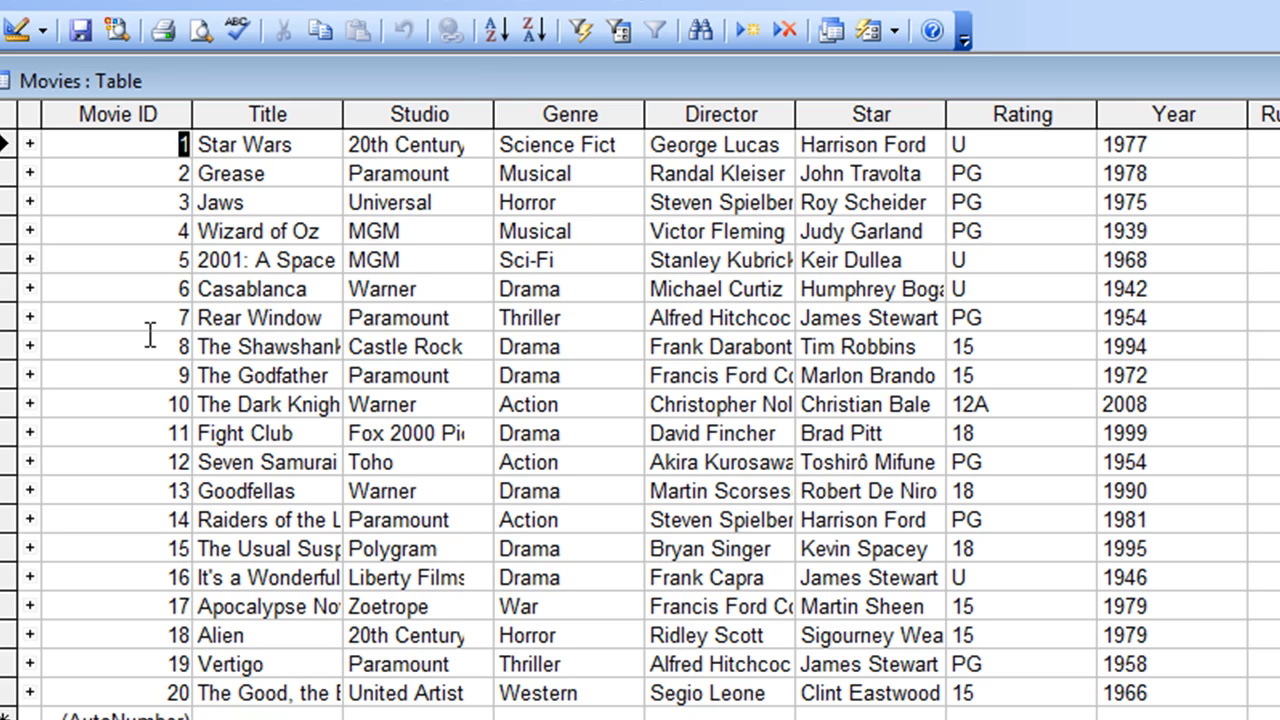
# - Filter the Movies table by selection to the Drama genre, remove the filter, and reapply and remove it once more
pyautogui.click(521, 289)
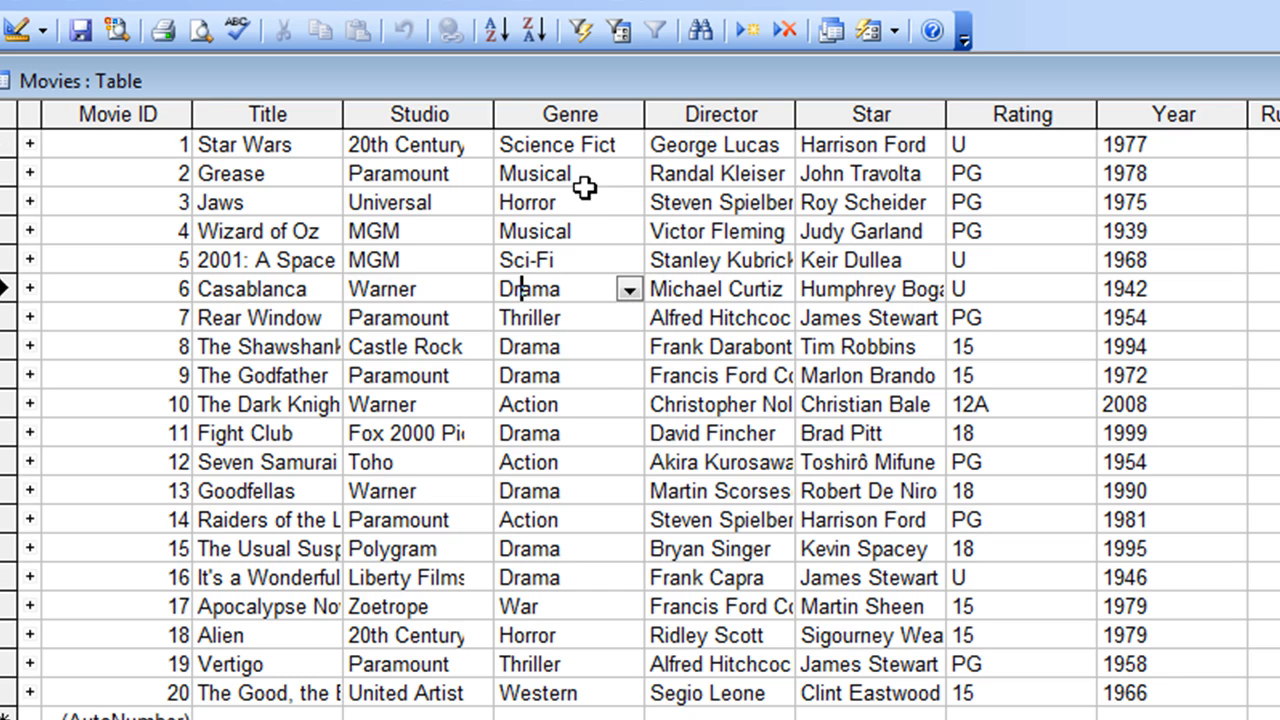
pyautogui.click(580, 38)
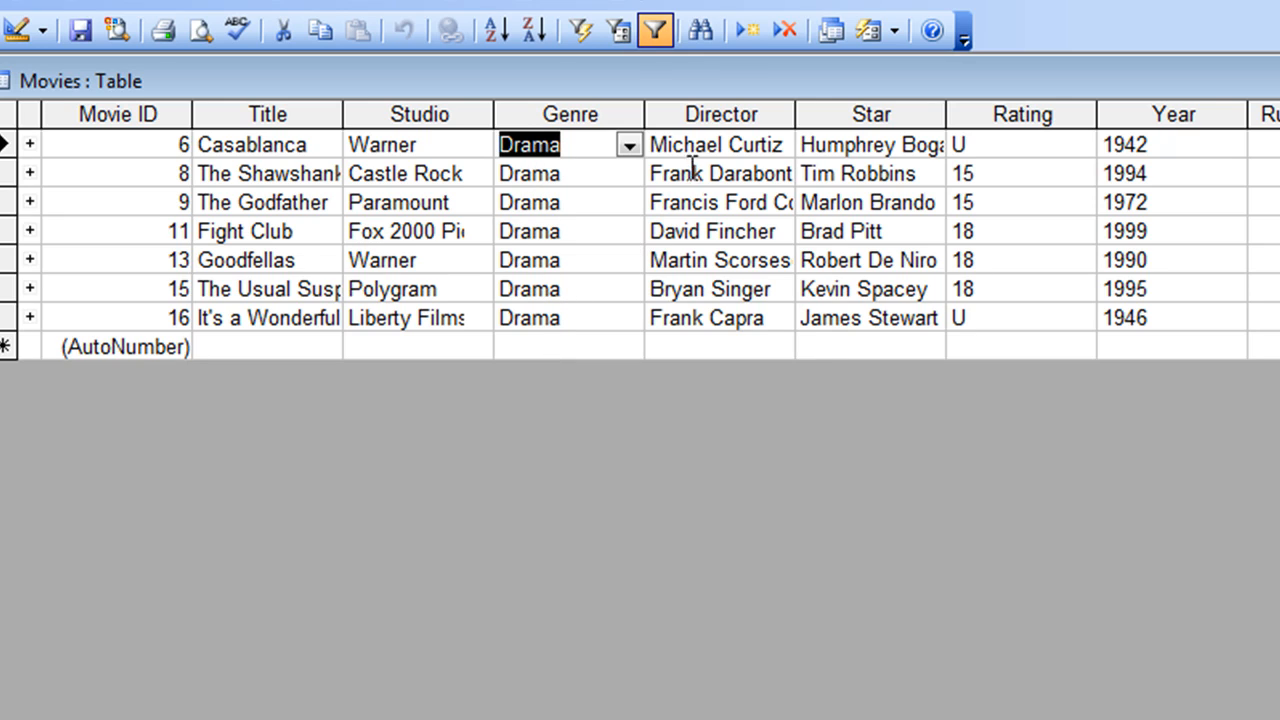
pyautogui.click(655, 36)
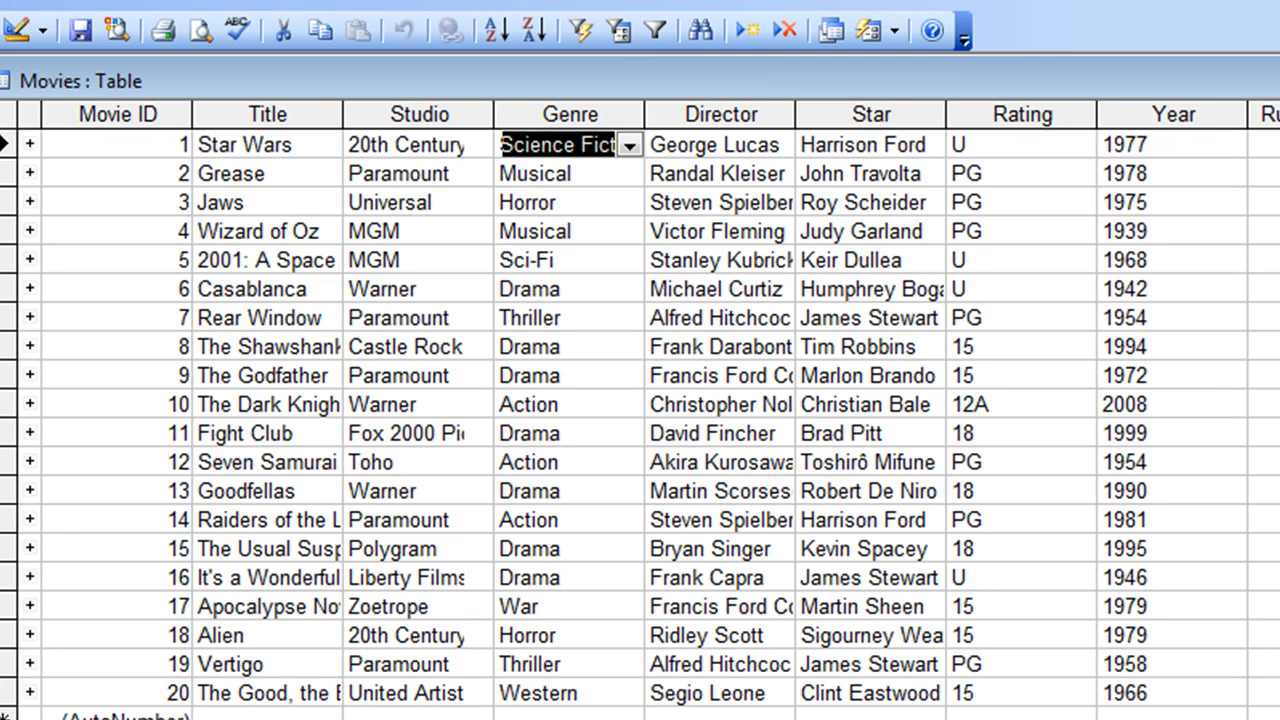
pyautogui.click(1264, 606)
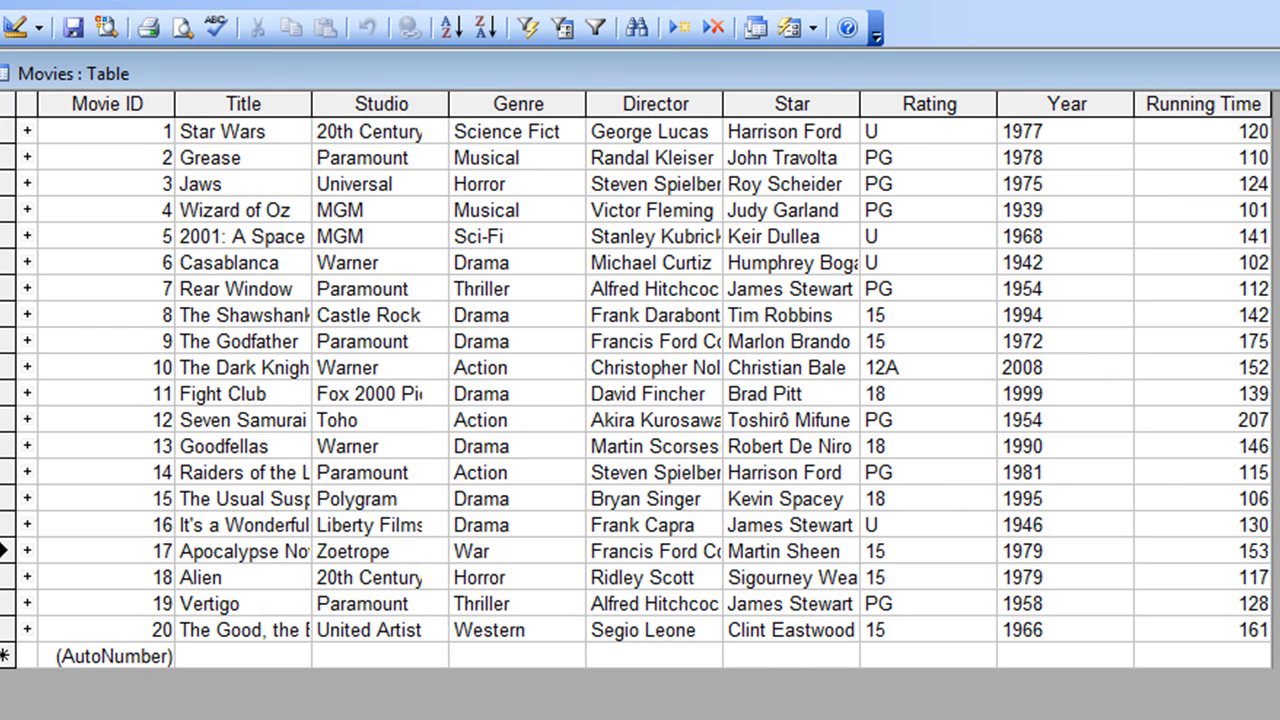
pyautogui.click(604, 22)
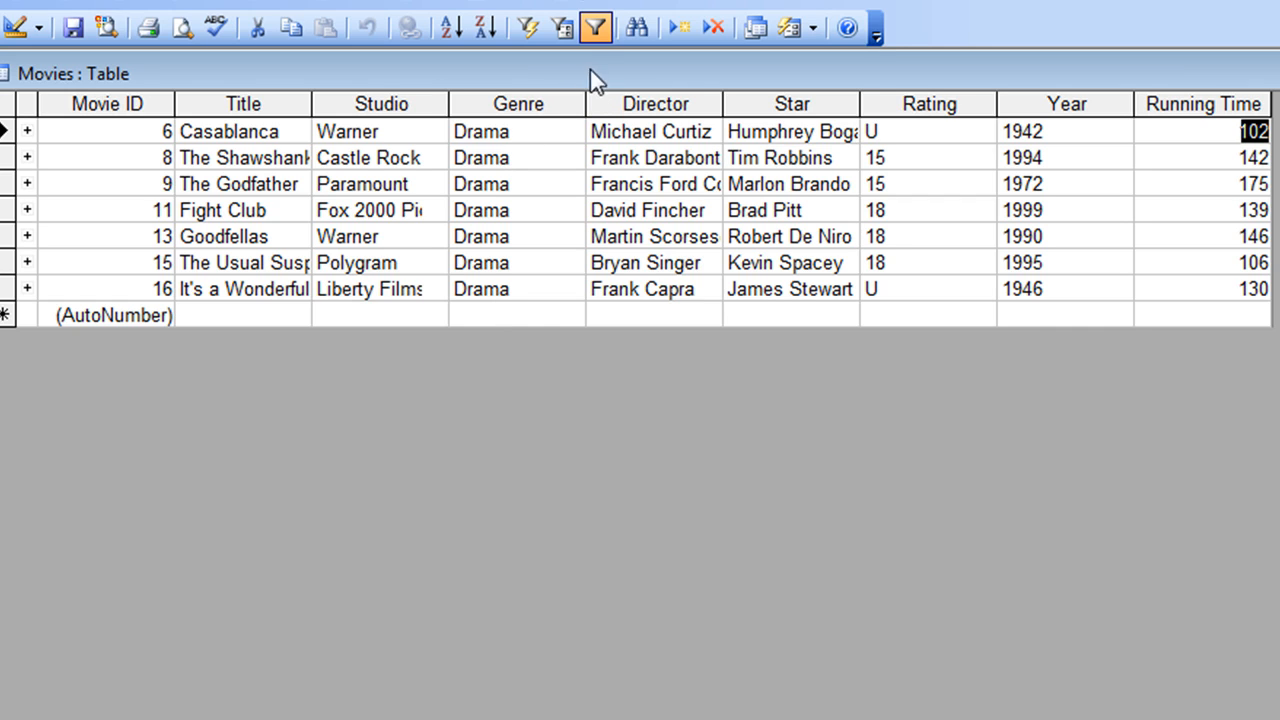
pyautogui.click(595, 30)
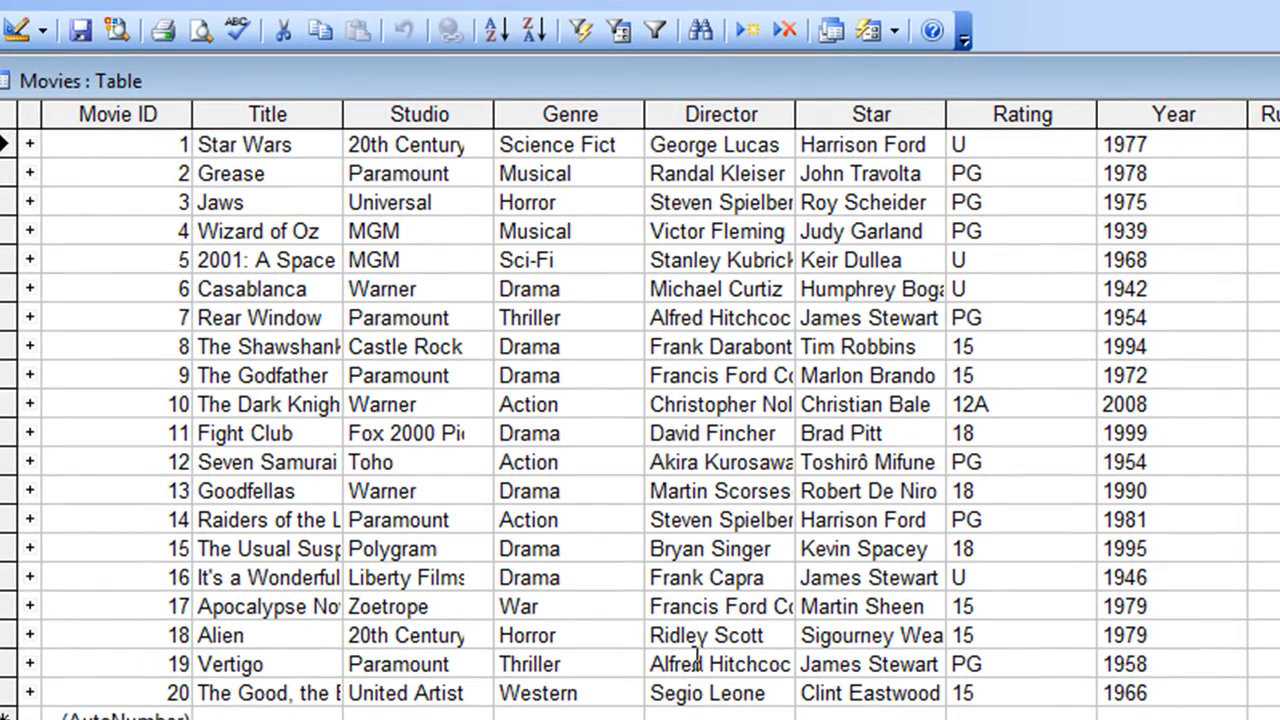
# - Filter the Movies table by selection to director Alfred Hitchcock, and toggle the filter off and on, leaving all records unfiltered
pyautogui.click(697, 662)
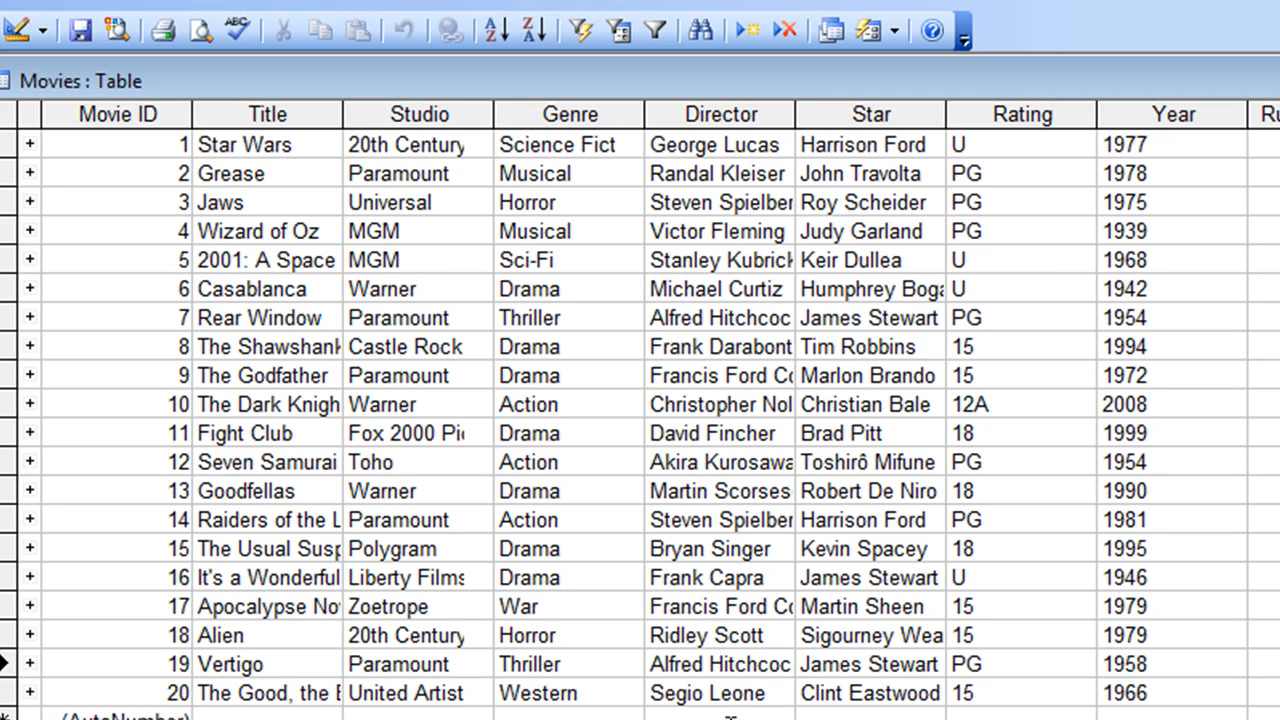
pyautogui.click(582, 30)
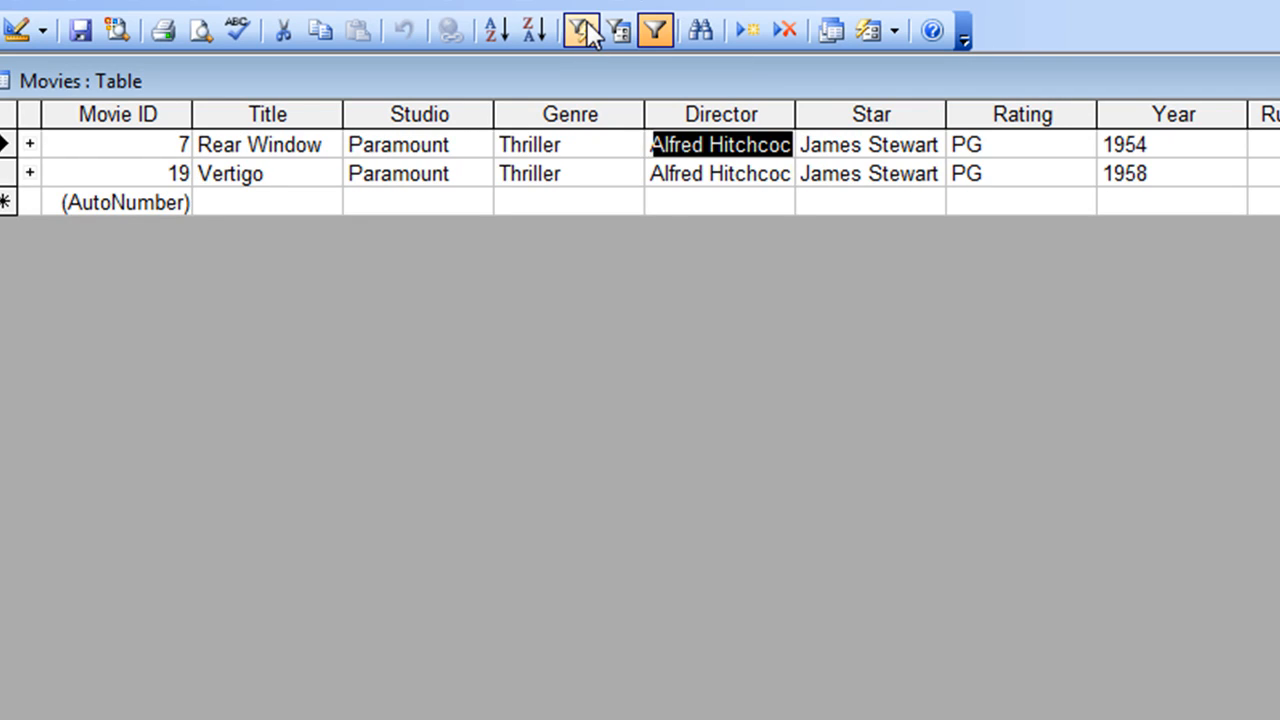
pyautogui.click(652, 32)
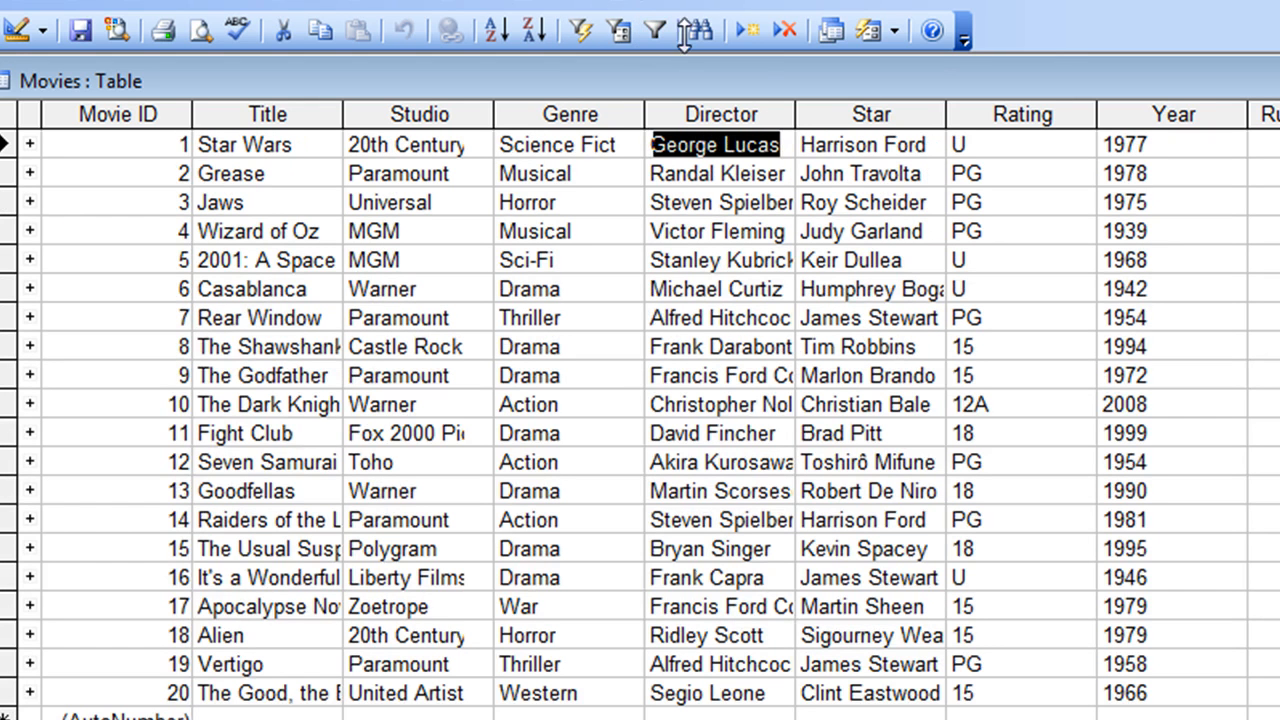
pyautogui.click(246, 462)
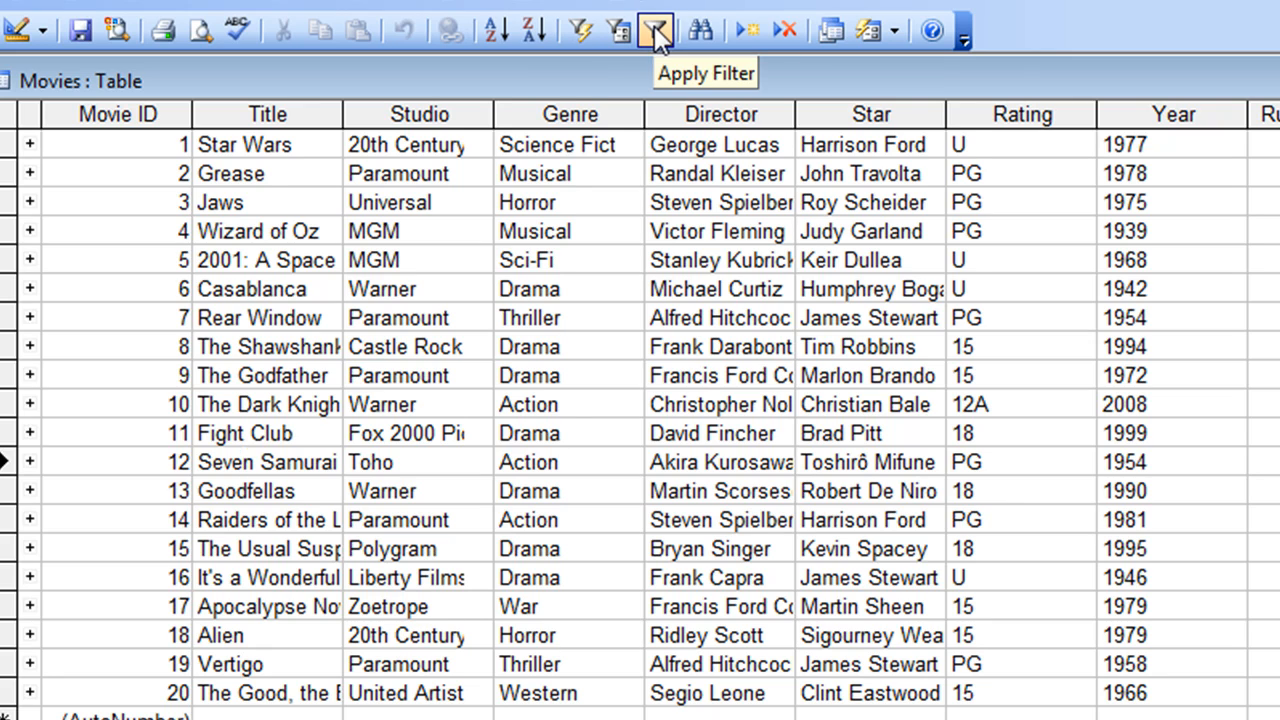
pyautogui.click(655, 32)
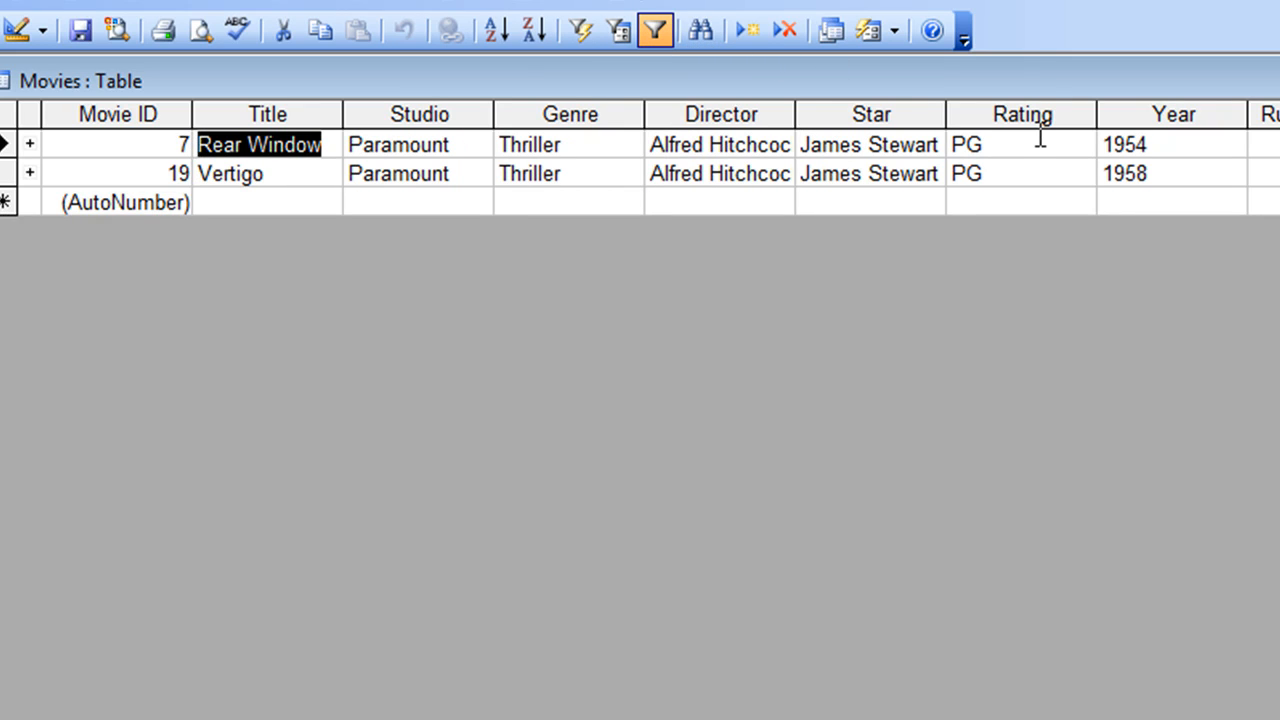
pyautogui.click(655, 35)
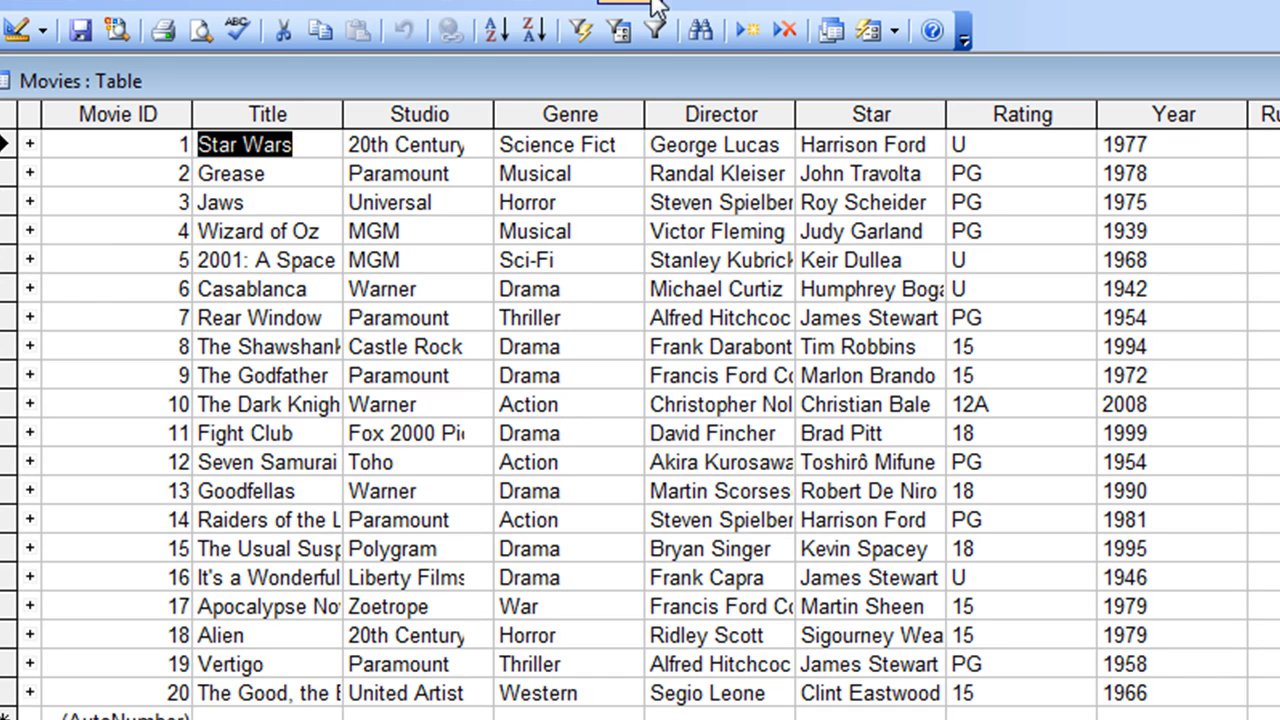
pyautogui.click(649, 36)
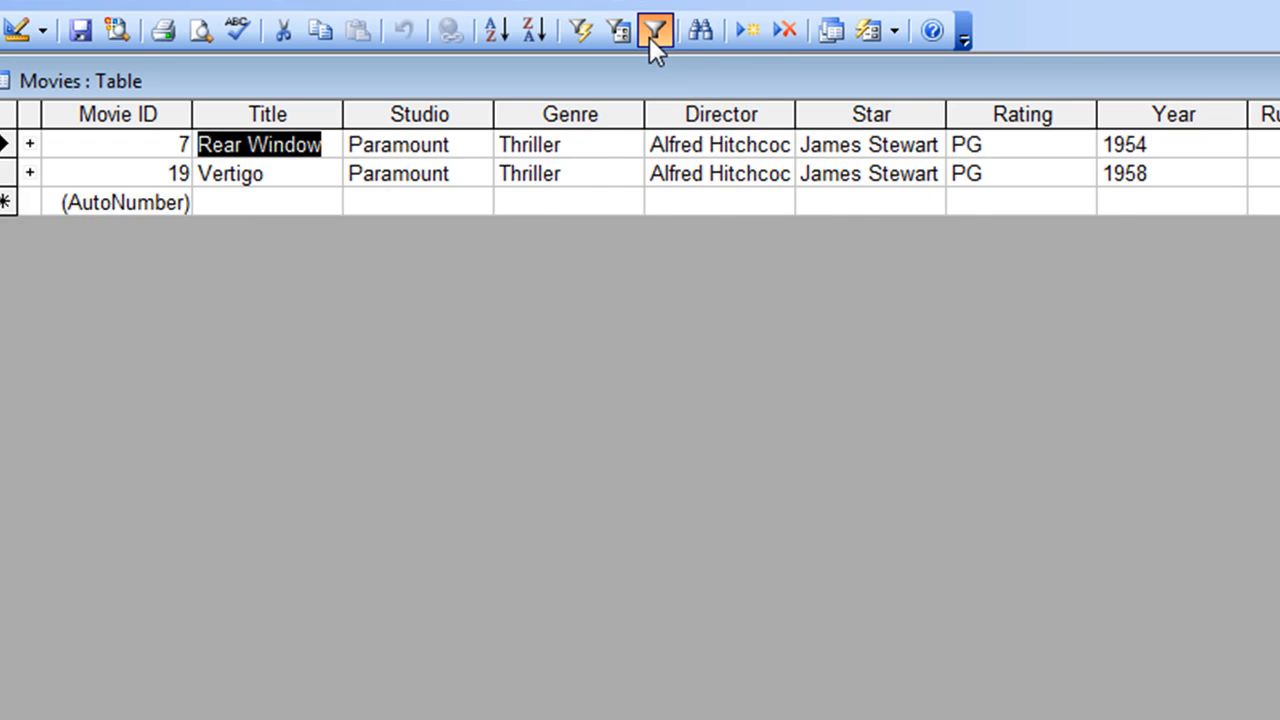
pyautogui.click(649, 36)
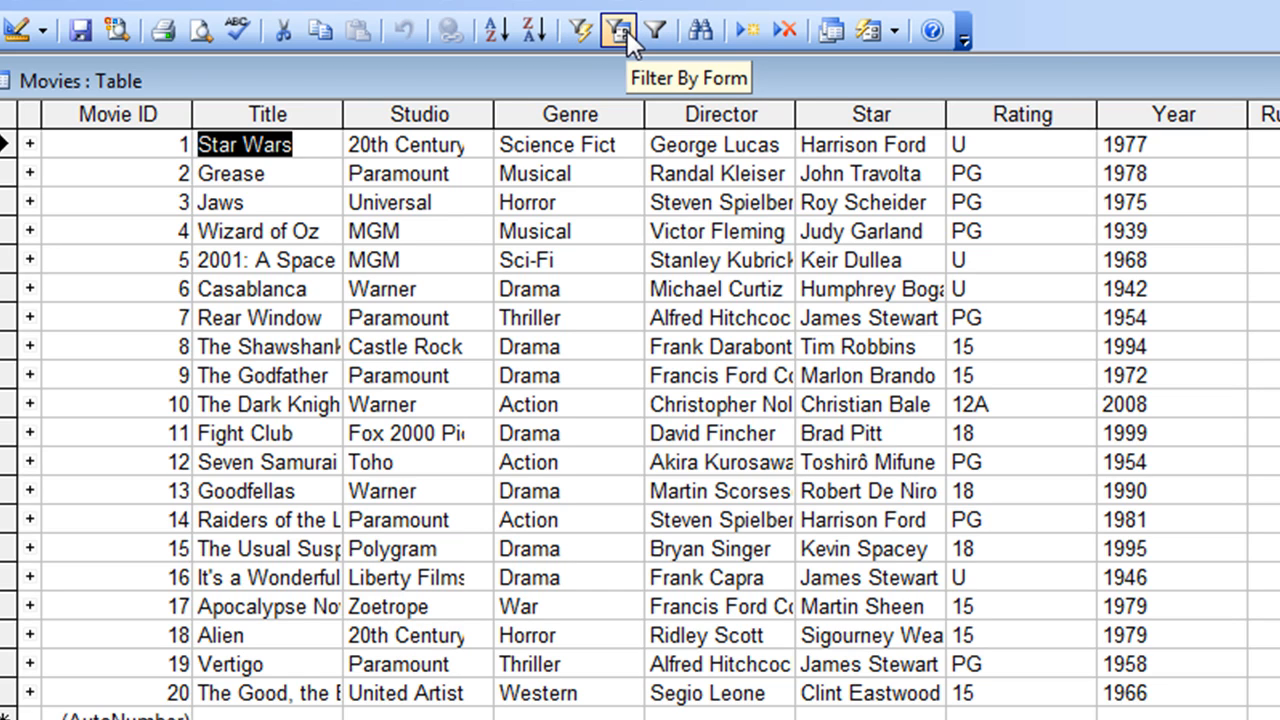
# - Start Filter By Form on the Movies table, replacing the Director criterion with the Studio criterion Paramount
pyautogui.click(627, 30)
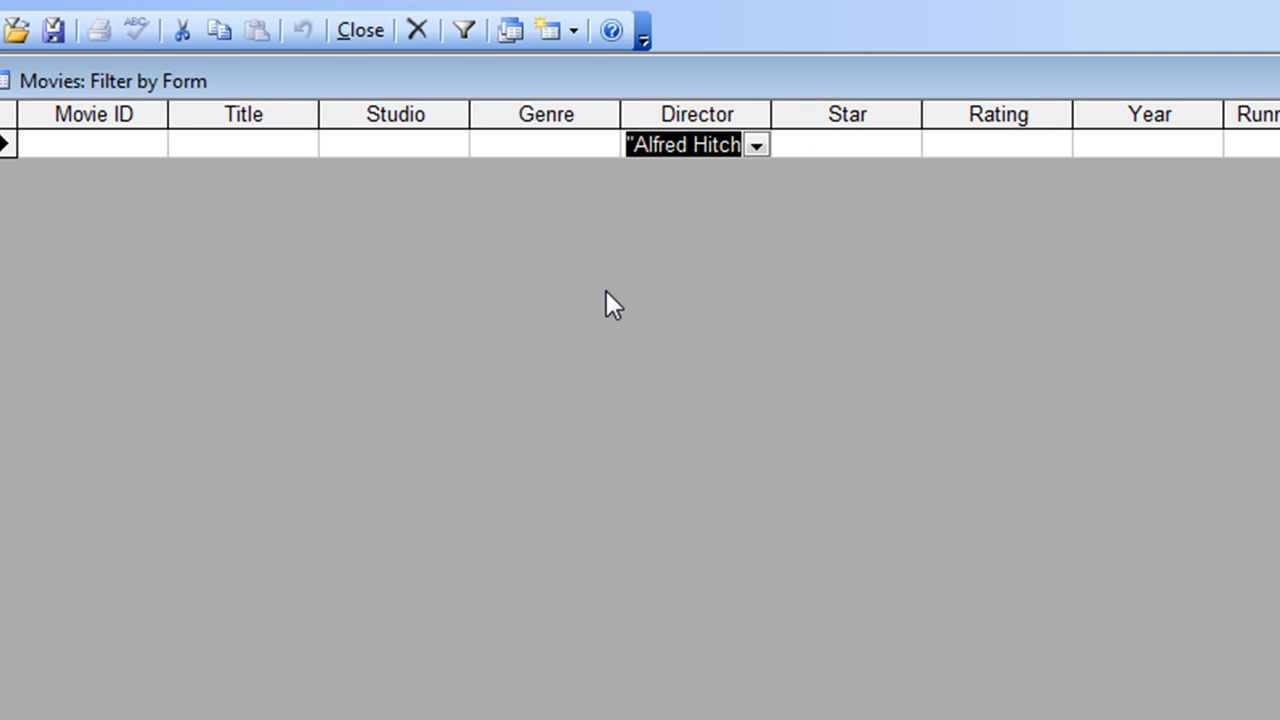
pyautogui.press('Delete')
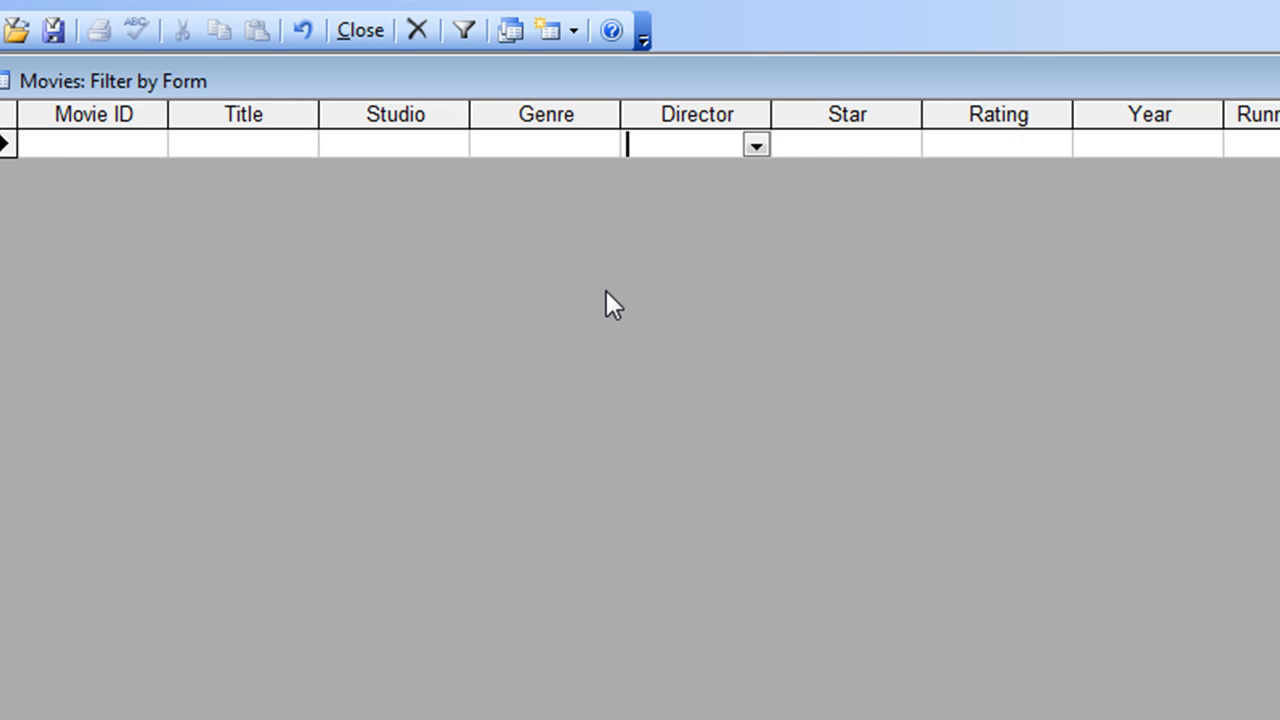
pyautogui.click(405, 143)
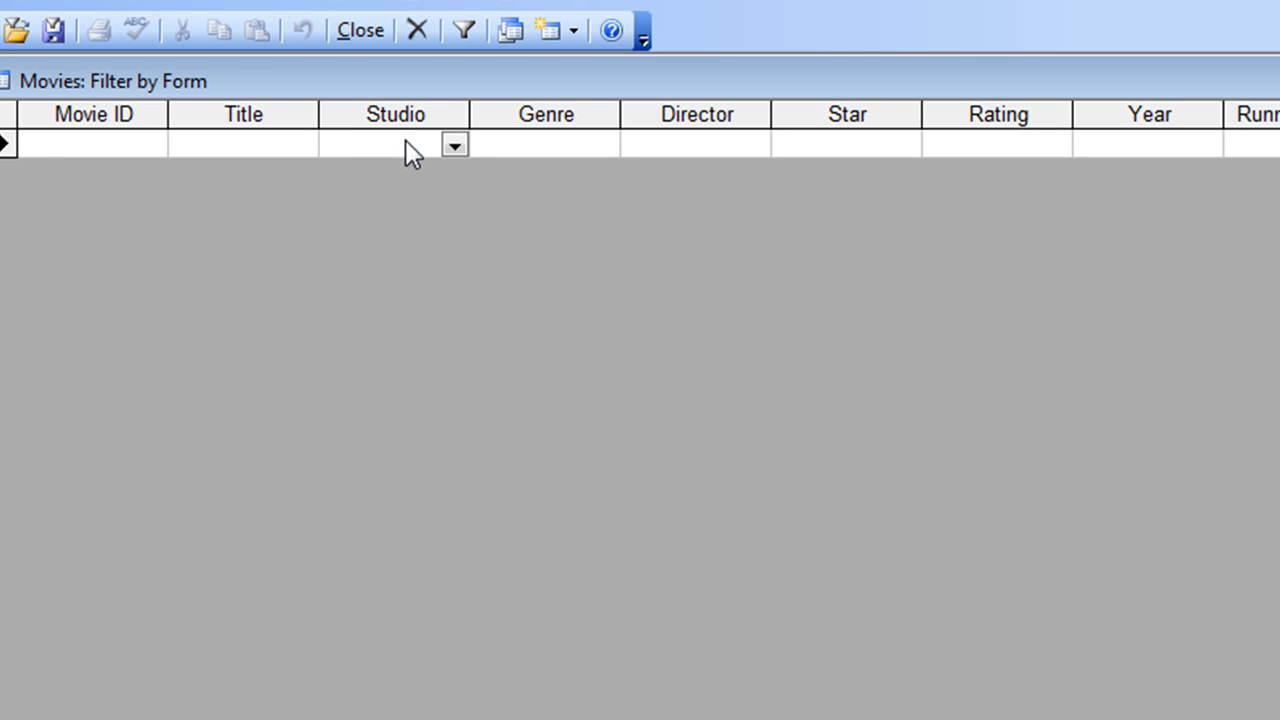
pyautogui.click(455, 146)
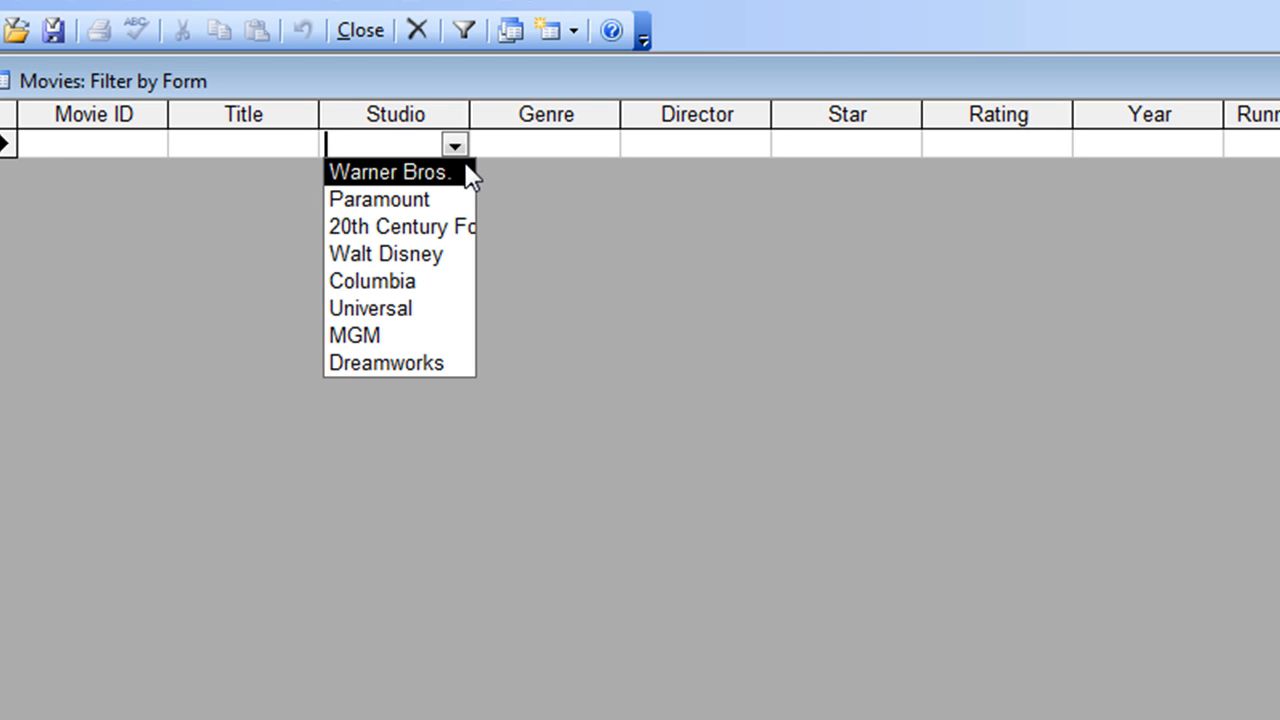
pyautogui.click(393, 201)
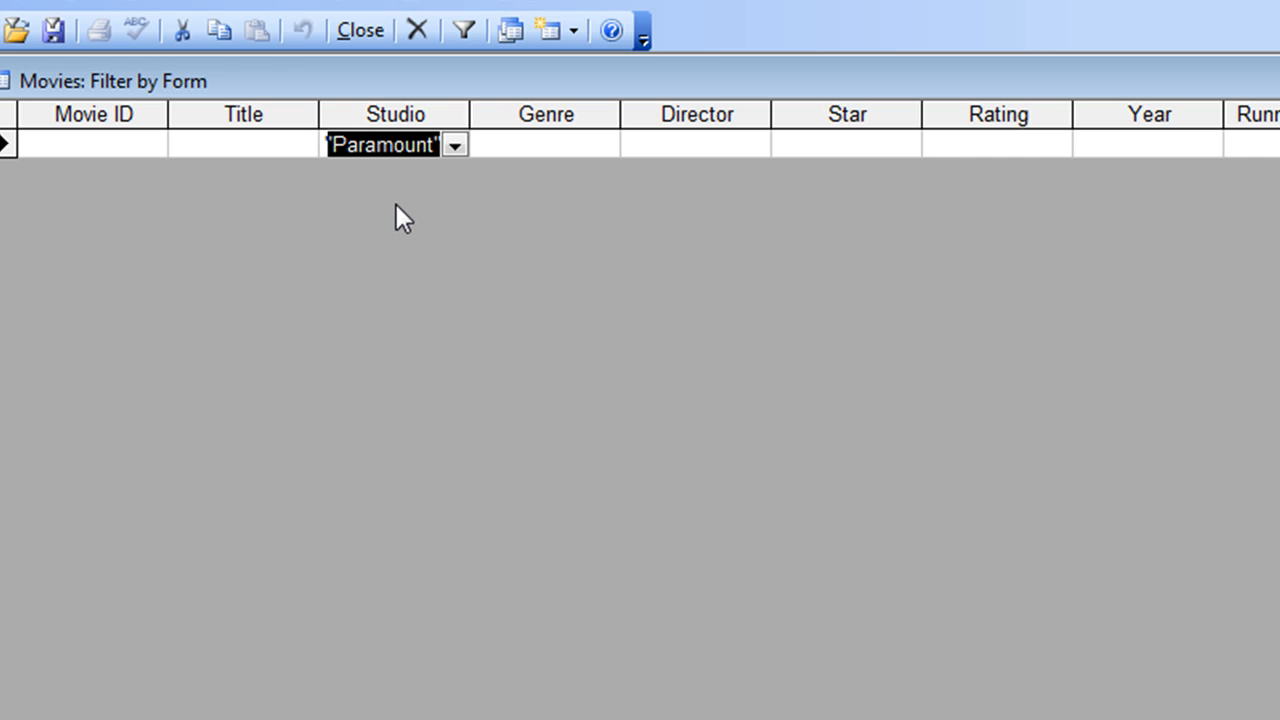
# - Add the Star criterion James Stewart to the Paramount studio criterion and apply the form filter to the Movies table
pyautogui.click(815, 142)
pyautogui.click(904, 145)
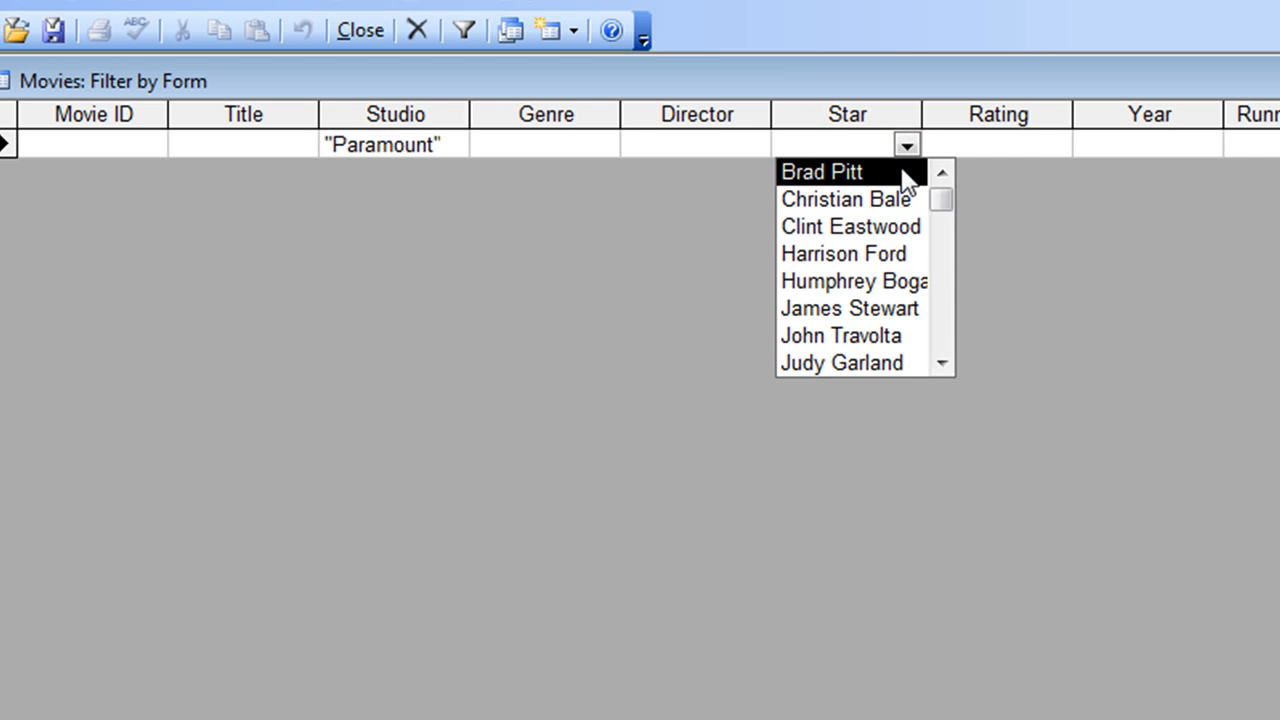
pyautogui.click(816, 313)
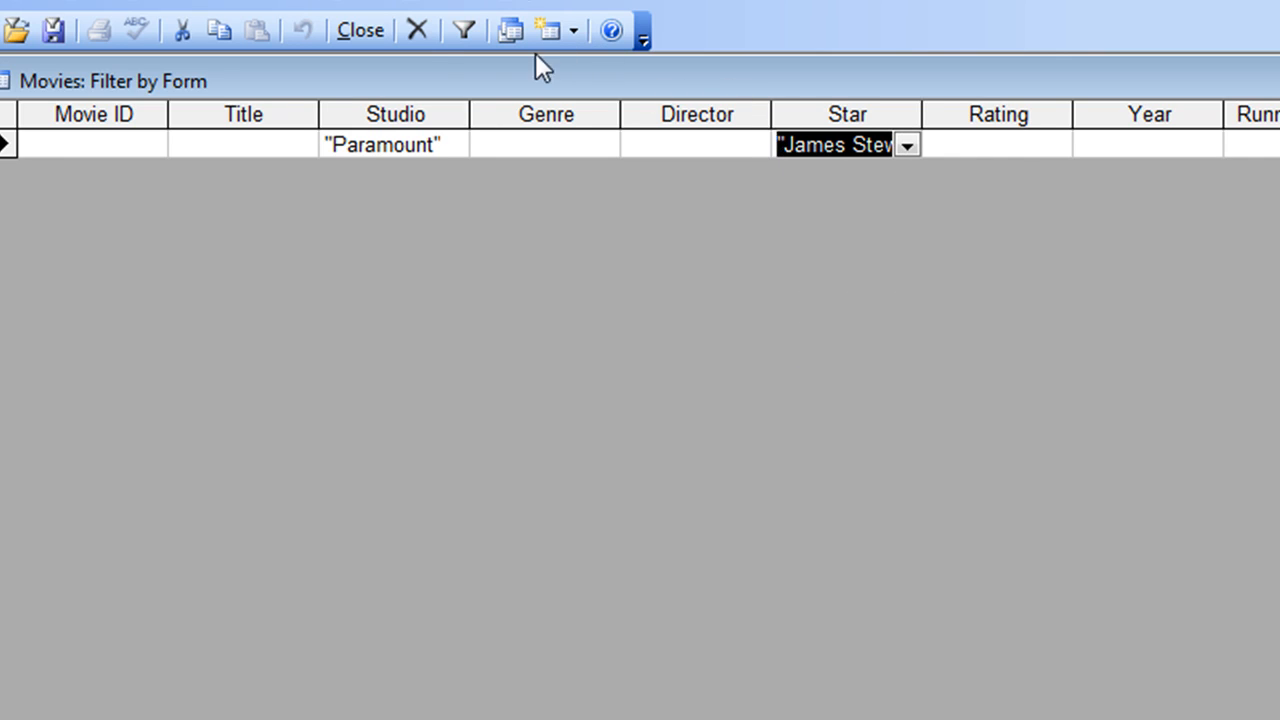
pyautogui.click(457, 30)
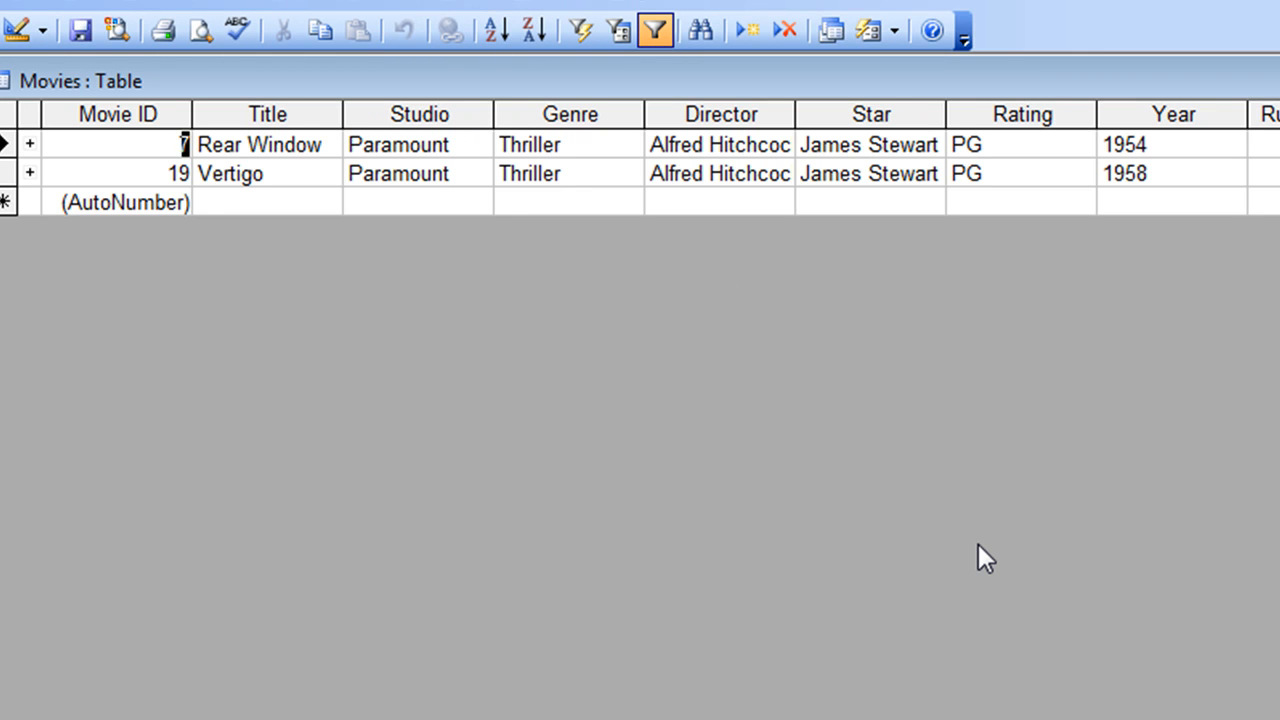
# - Remove the Paramount and James Stewart filter, reapply it, and remove it again to leave all movie records unfiltered
pyautogui.click(657, 32)
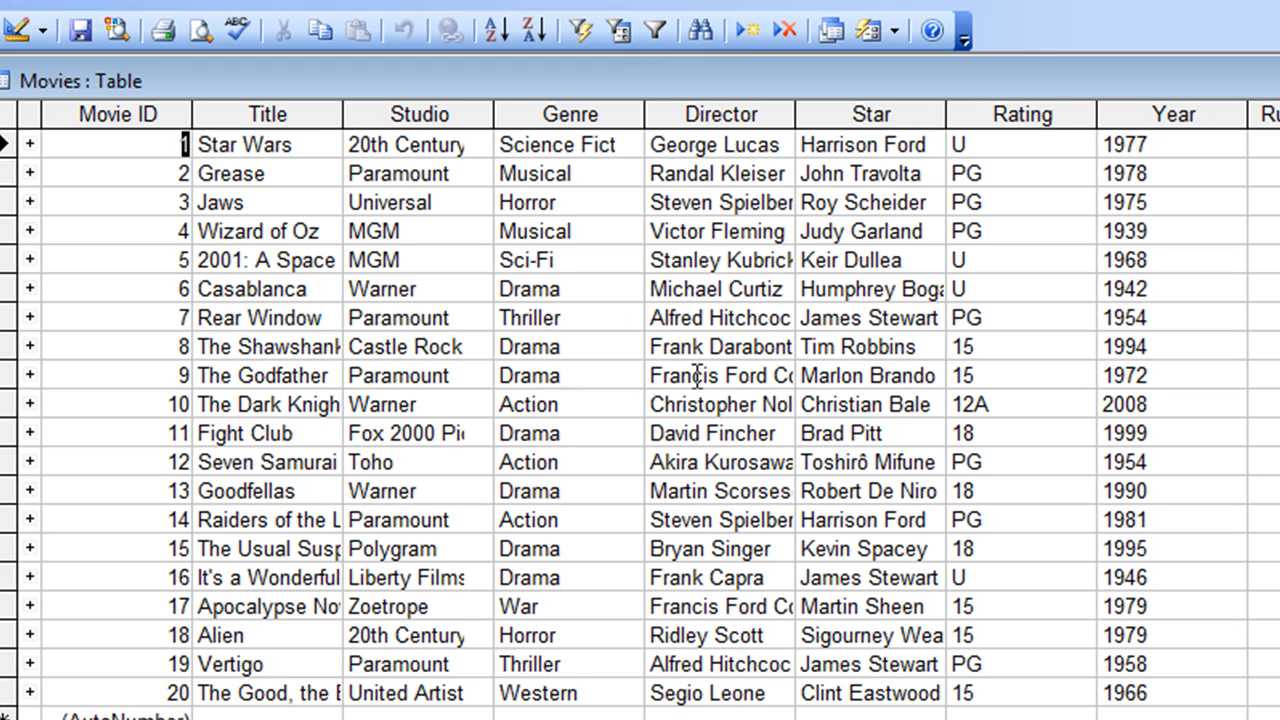
pyautogui.click(657, 32)
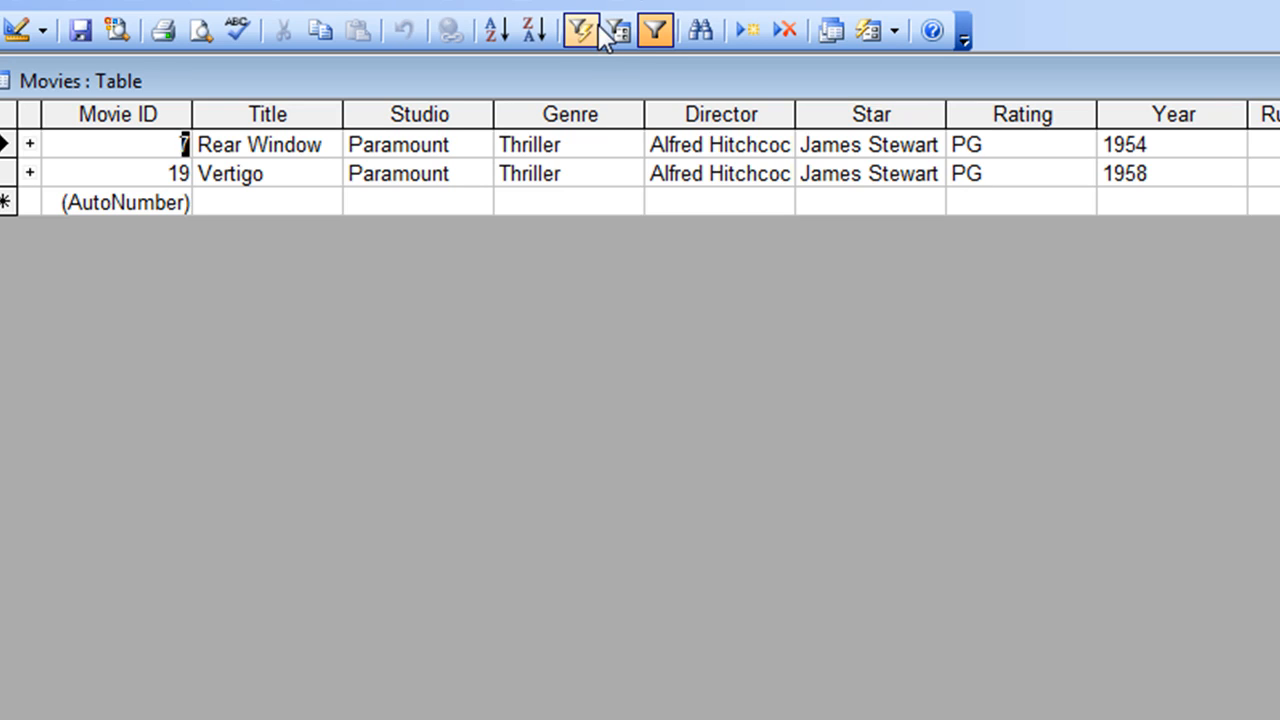
pyautogui.click(654, 34)
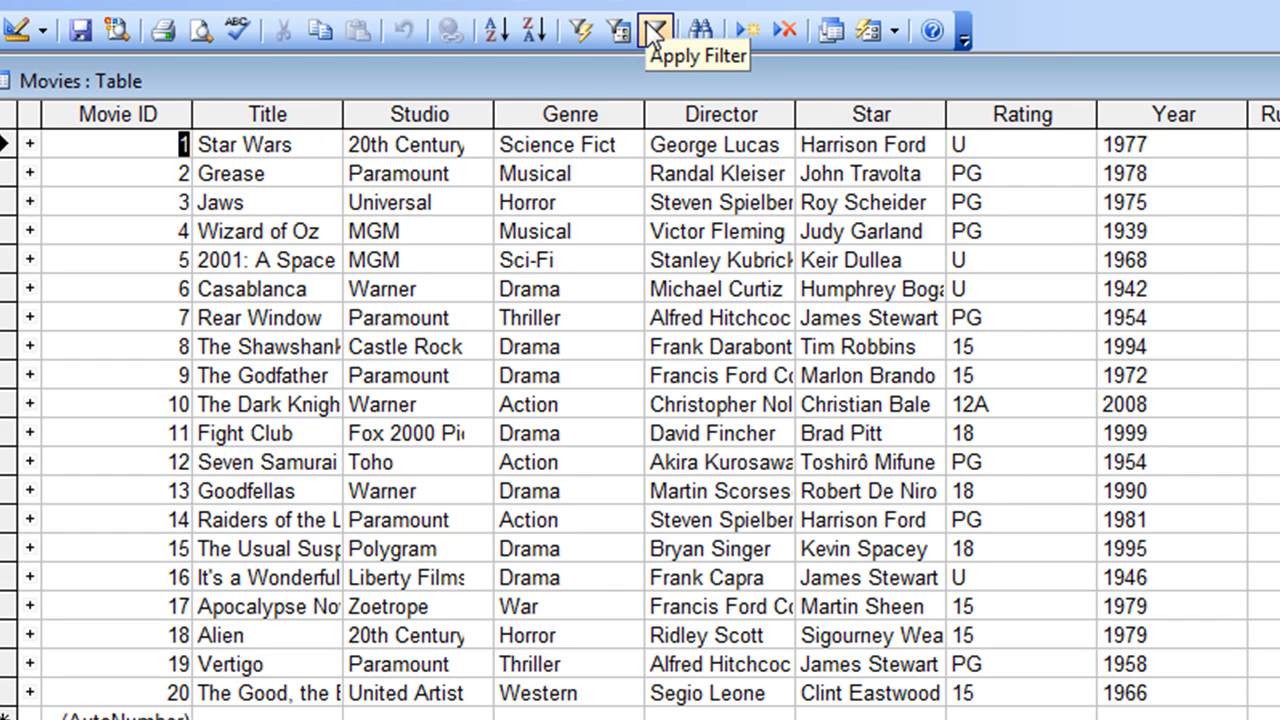
# - Add the Director criterion Steven Spielberg to the existing Filter By Form criteria, apply the filter, and remove it
pyautogui.click(620, 32)
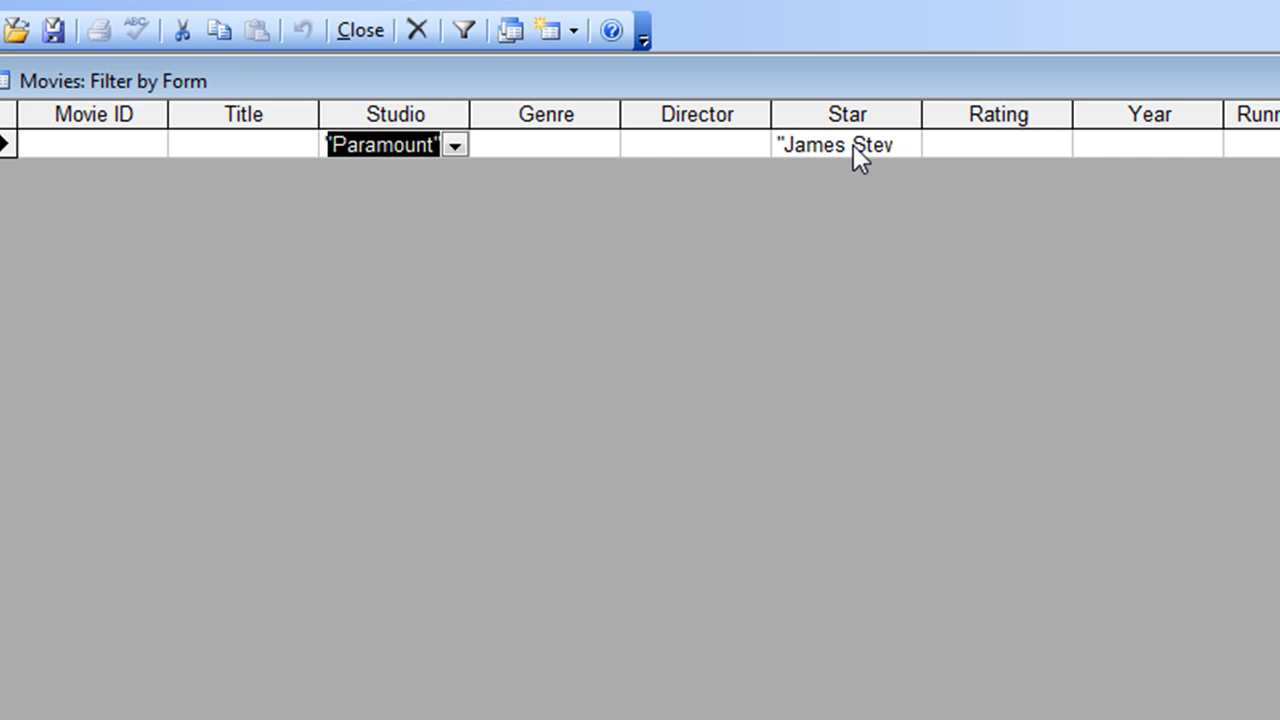
pyautogui.click(752, 140)
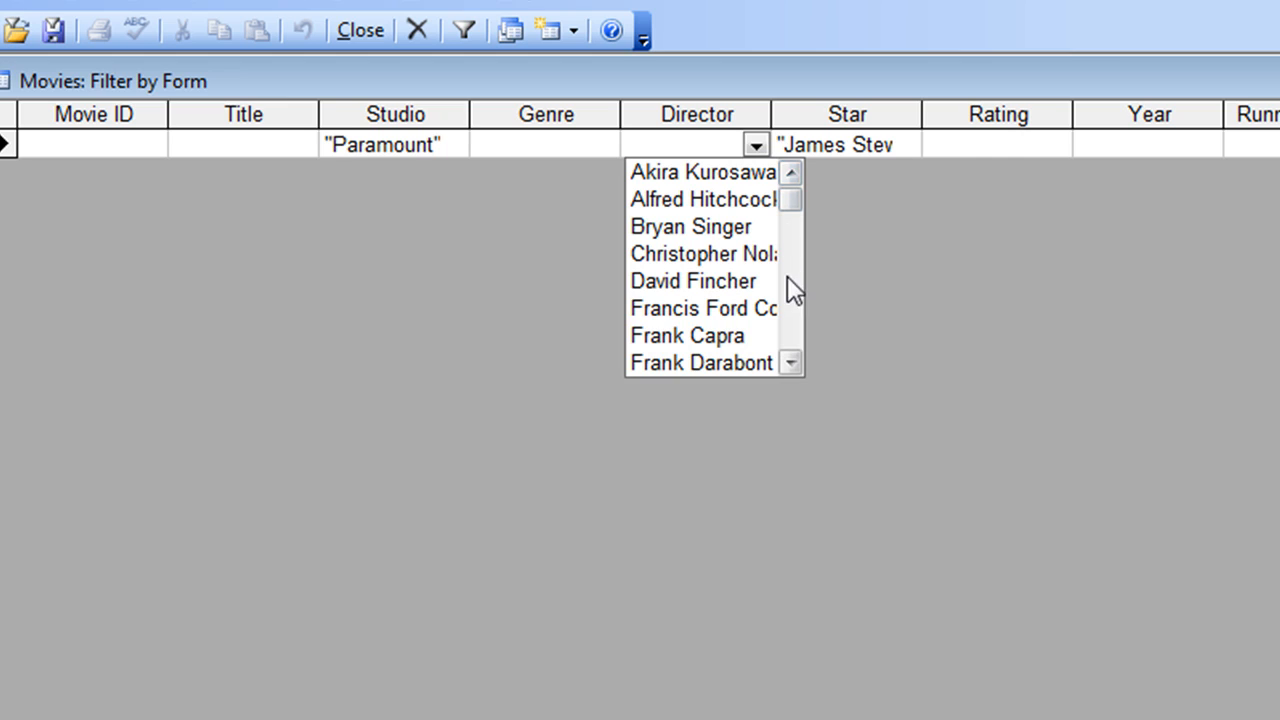
pyautogui.click(790, 362)
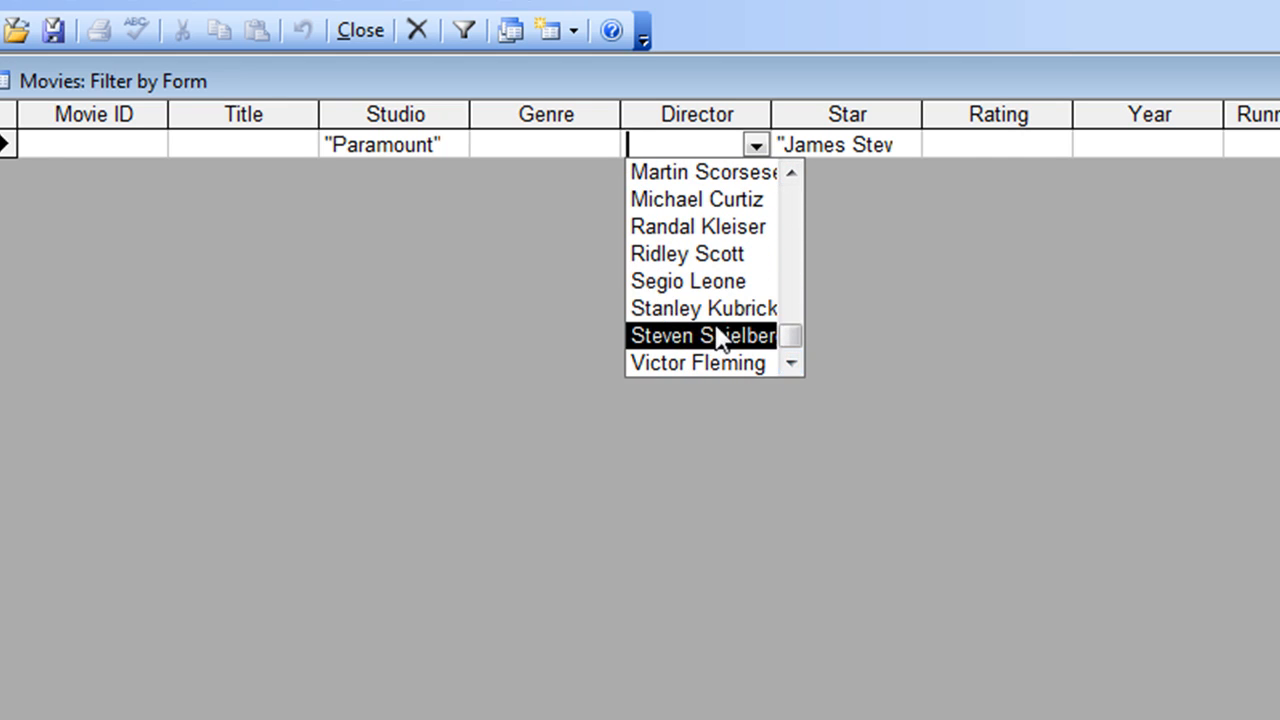
pyautogui.click(706, 337)
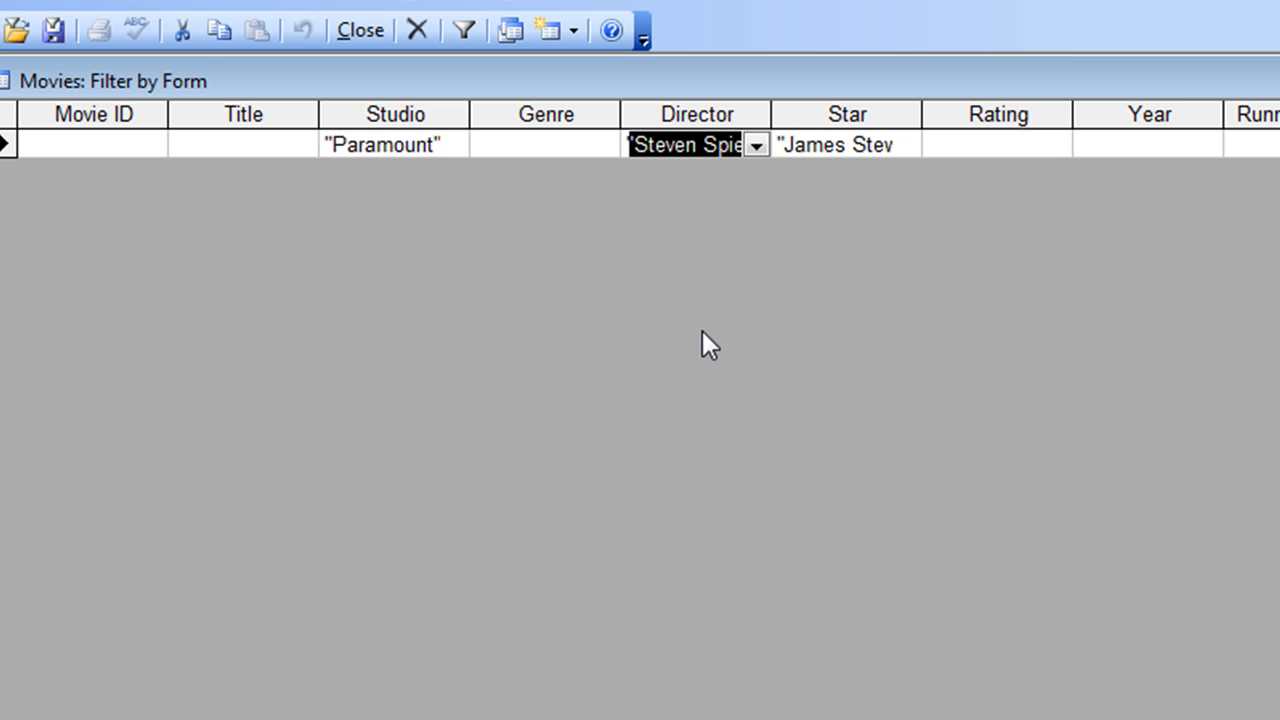
pyautogui.click(465, 31)
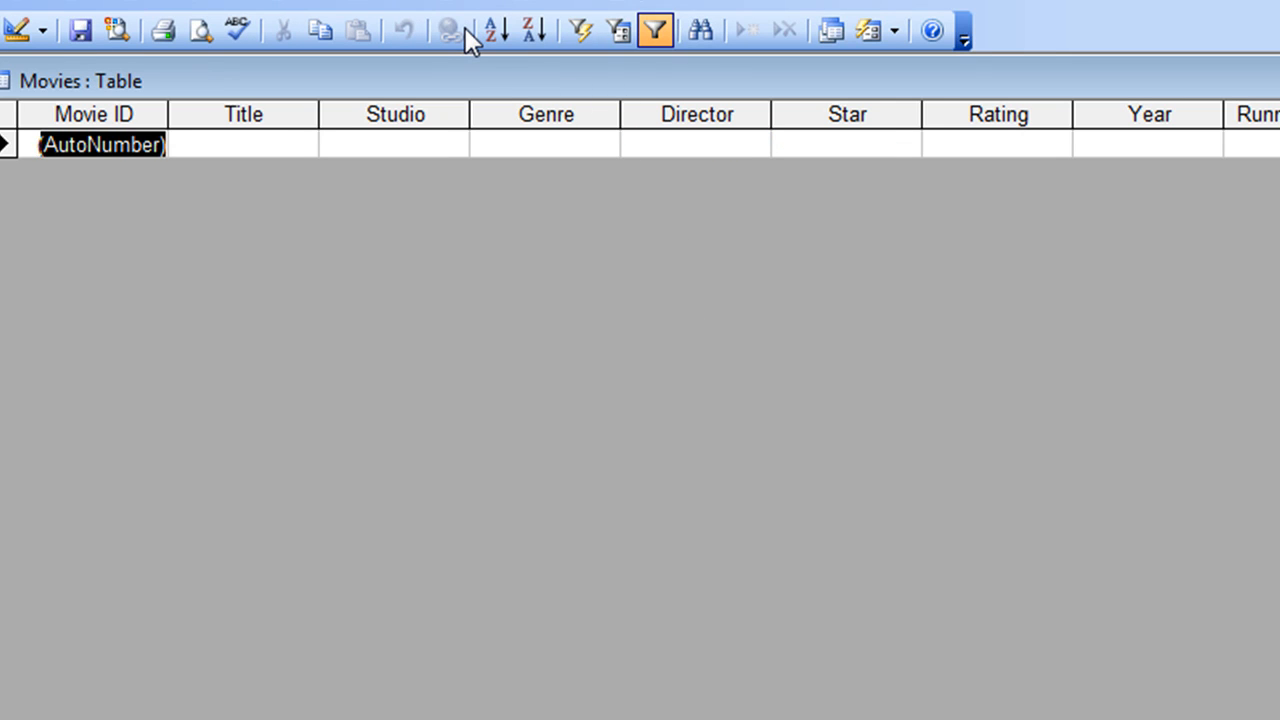
pyautogui.click(649, 41)
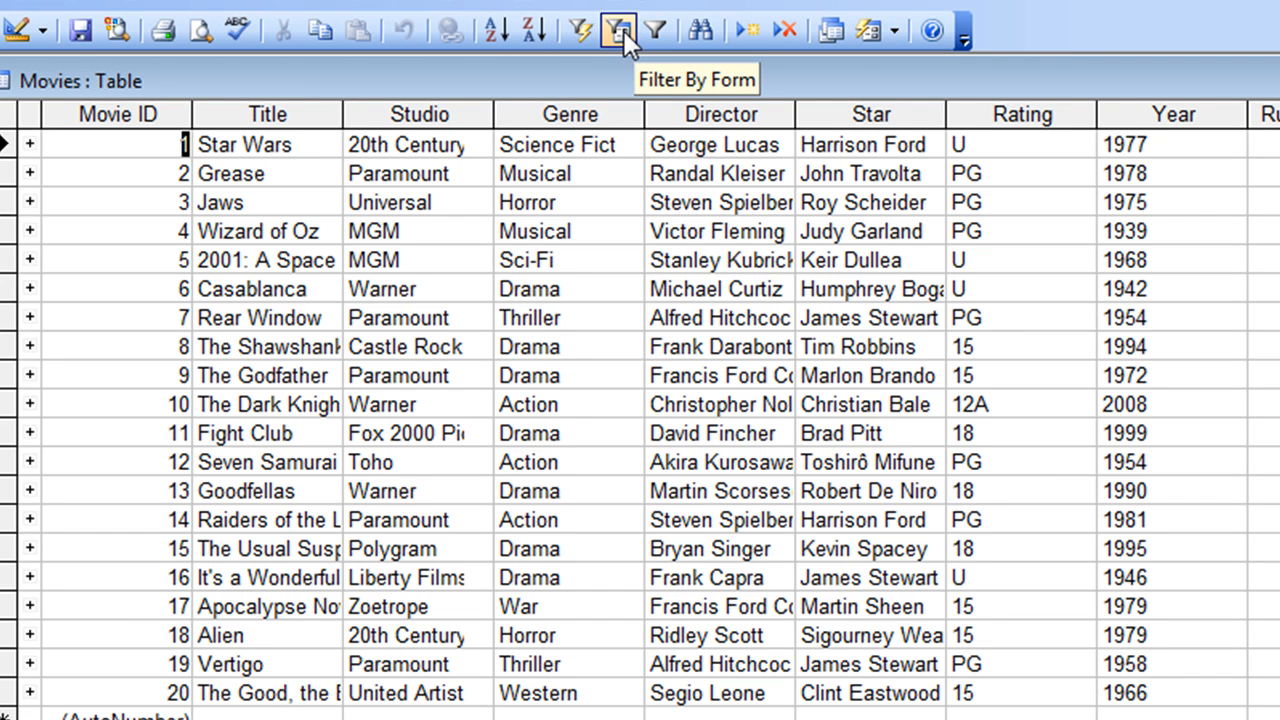
# - Reopen Filter By Form and clear the Director criterion, keeping the Studio and Star criteria
pyautogui.click(623, 30)
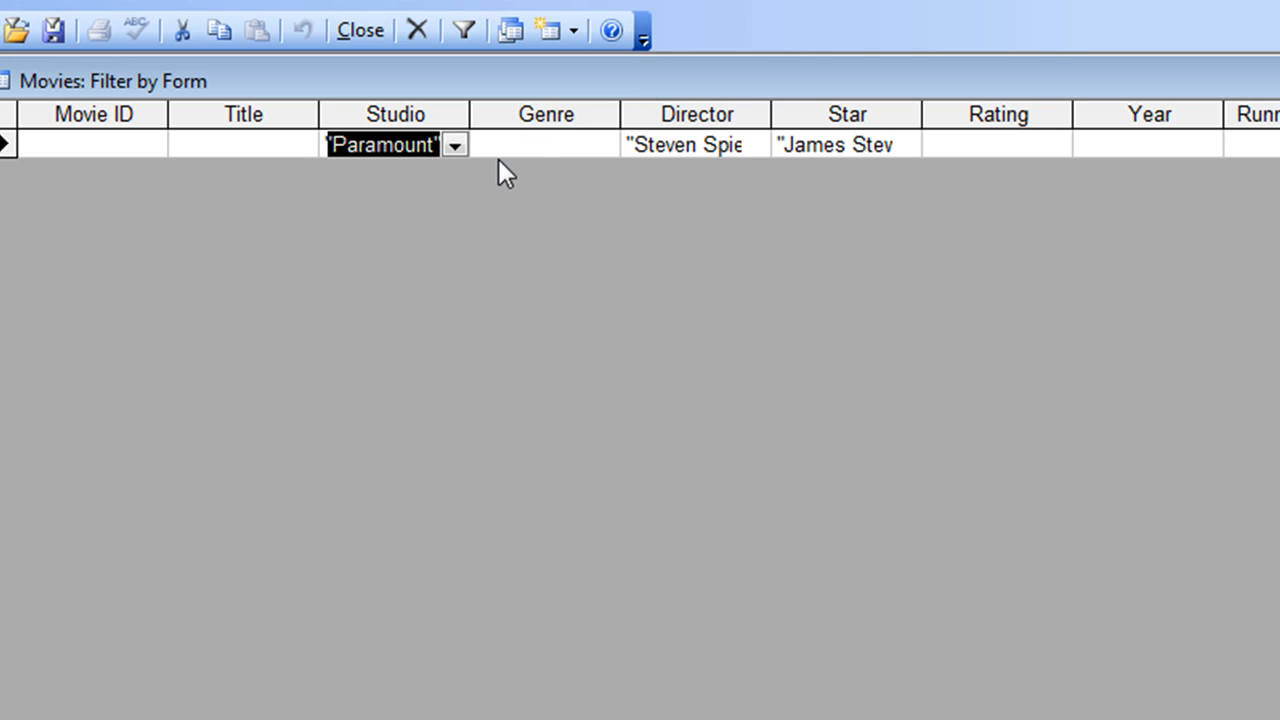
pyautogui.click(666, 143)
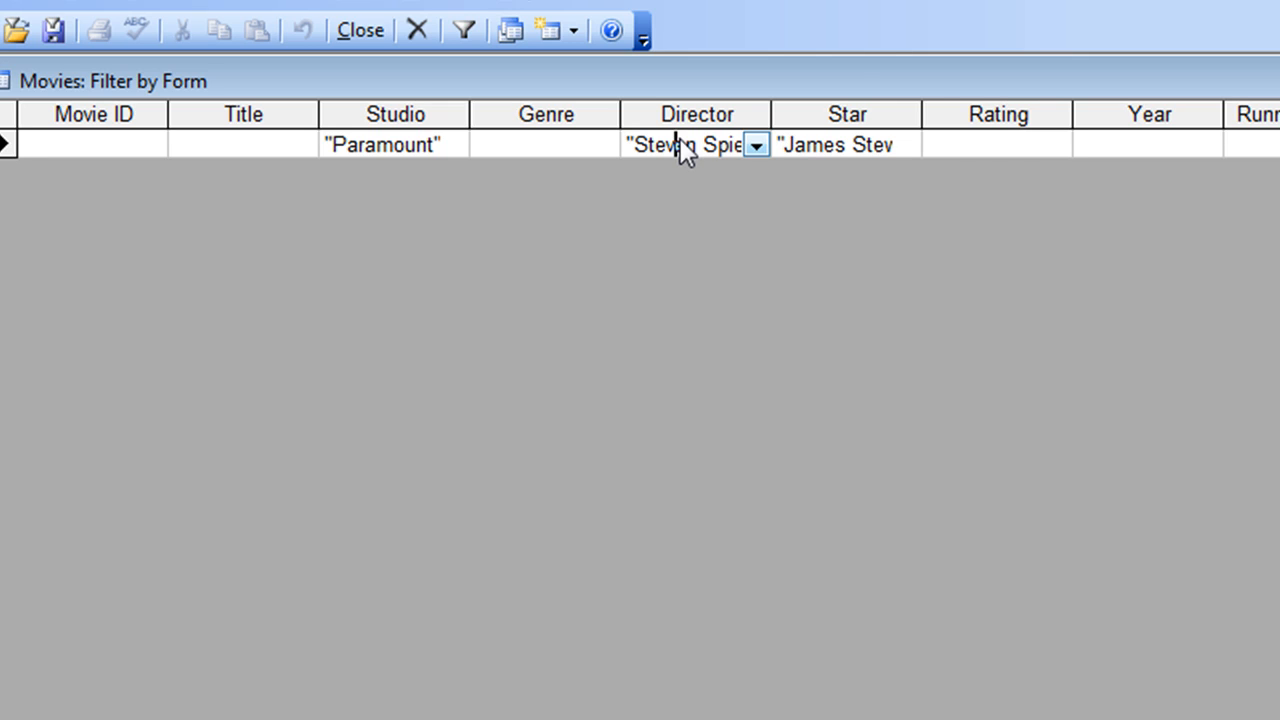
pyautogui.press('Home')
pyautogui.press('Delete')
pyautogui.press('Delete')
pyautogui.press('Delete')
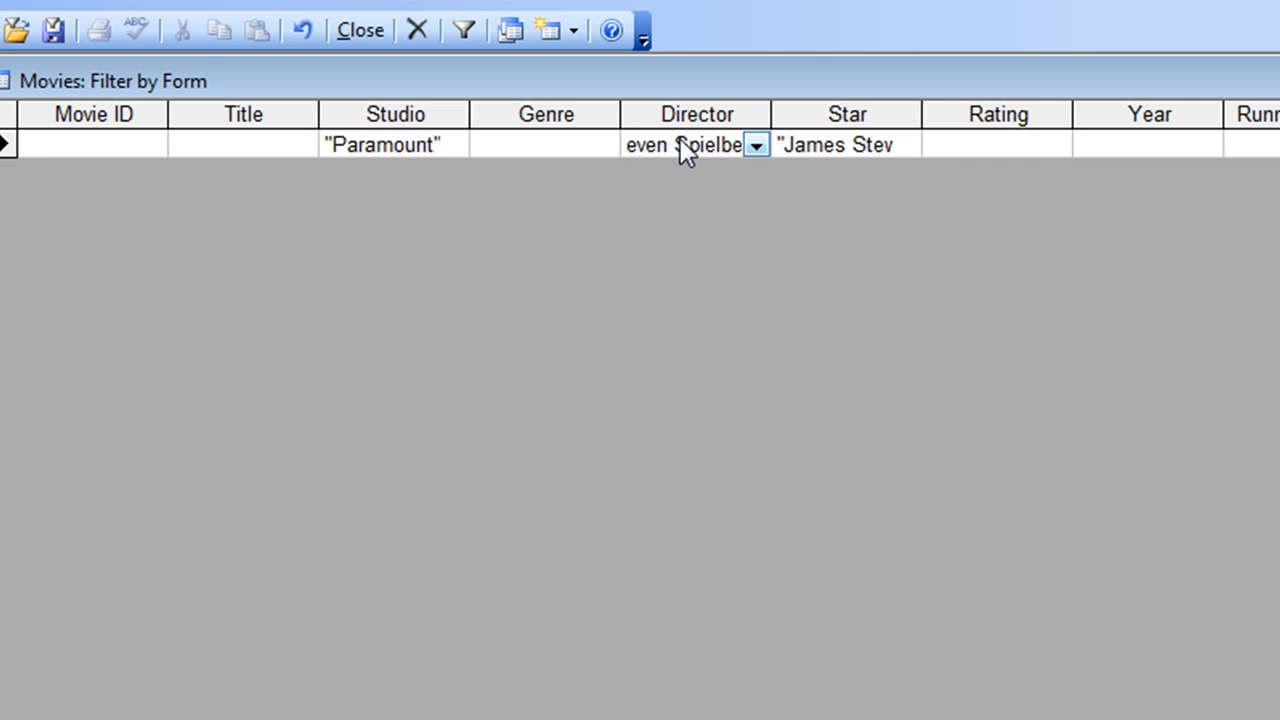
pyautogui.press('Delete')
pyautogui.press('Delete')
pyautogui.press('Delete')
pyautogui.press('Delete')
pyautogui.press('Delete')
pyautogui.press('Delete')
pyautogui.press('Delete')
pyautogui.press('Delete')
pyautogui.press('Delete')
pyautogui.press('Delete')
pyautogui.press('Delete')
pyautogui.press('Delete')
pyautogui.press('Delete')
pyautogui.press('Delete')
pyautogui.press('Delete')
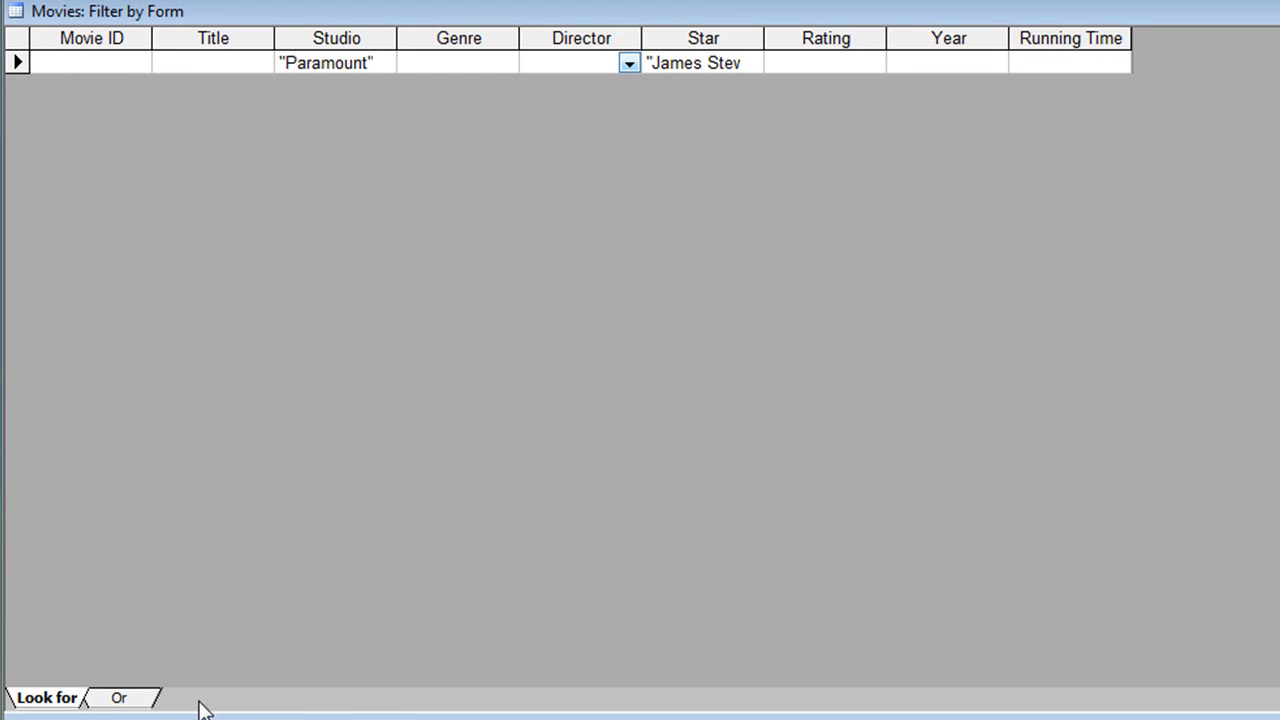
# - Add an alternative Or condition with Steven Spielberg as Director, and apply the combined filter to the Movies table
pyautogui.click(120, 699)
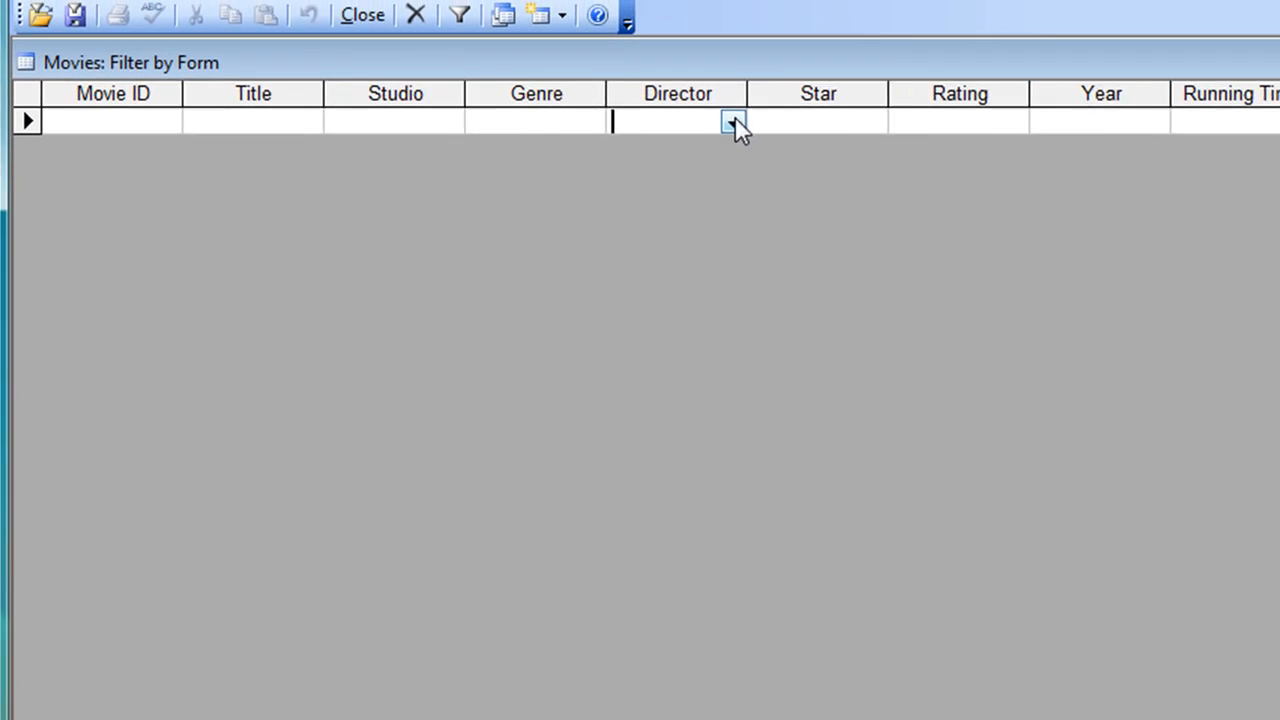
pyautogui.click(735, 118)
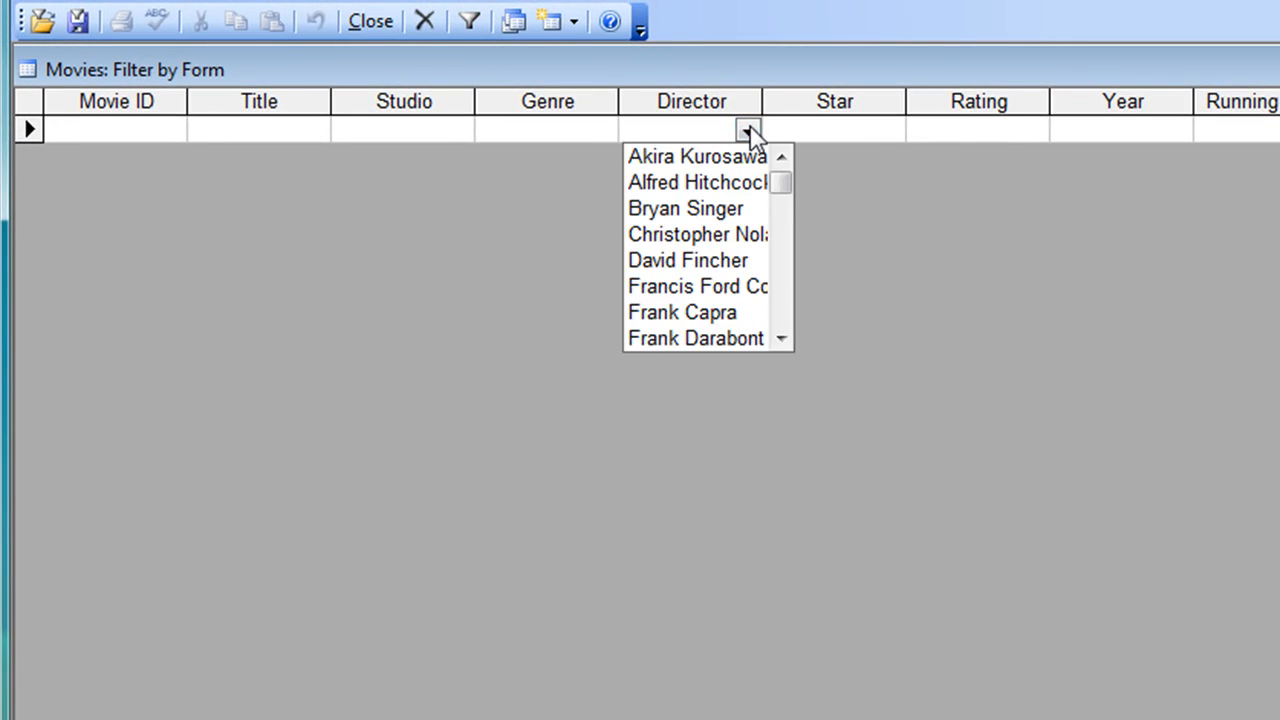
pyautogui.click(785, 317)
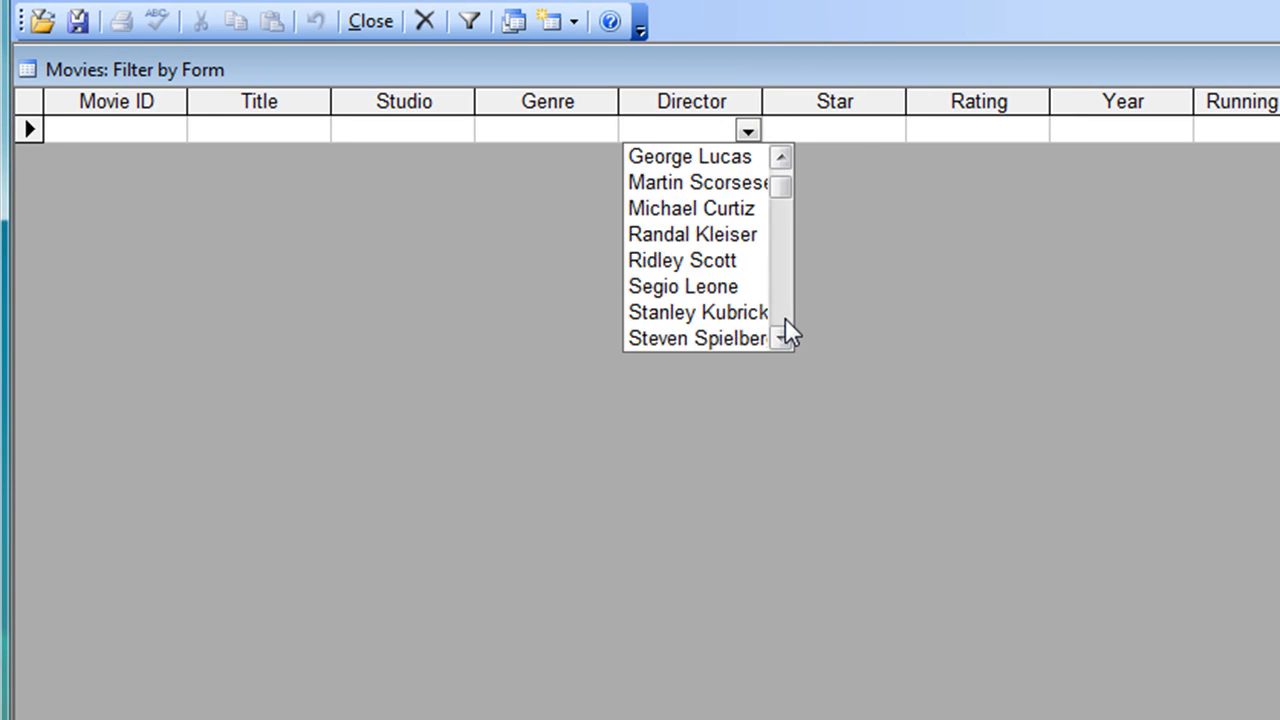
pyautogui.click(756, 318)
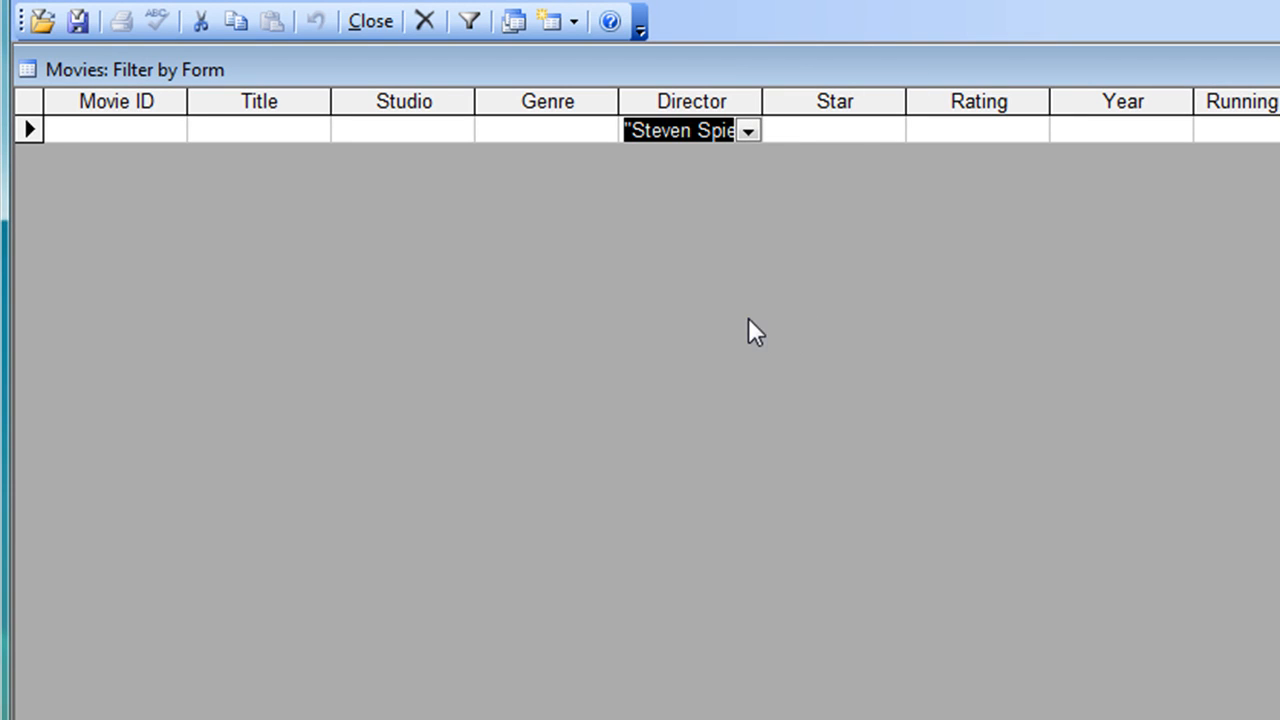
pyautogui.click(462, 22)
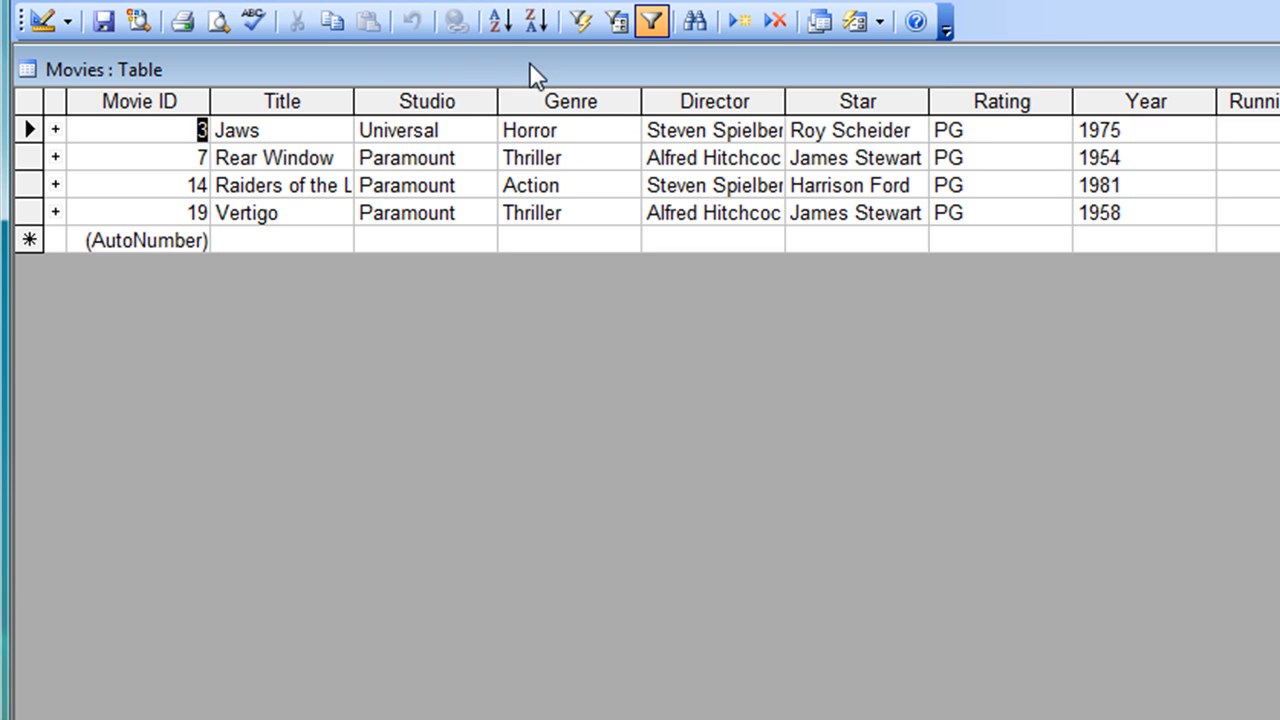
# - Toggle the combined filter off, on and off again, and close the Movies table, saving its design changes
pyautogui.click(651, 21)
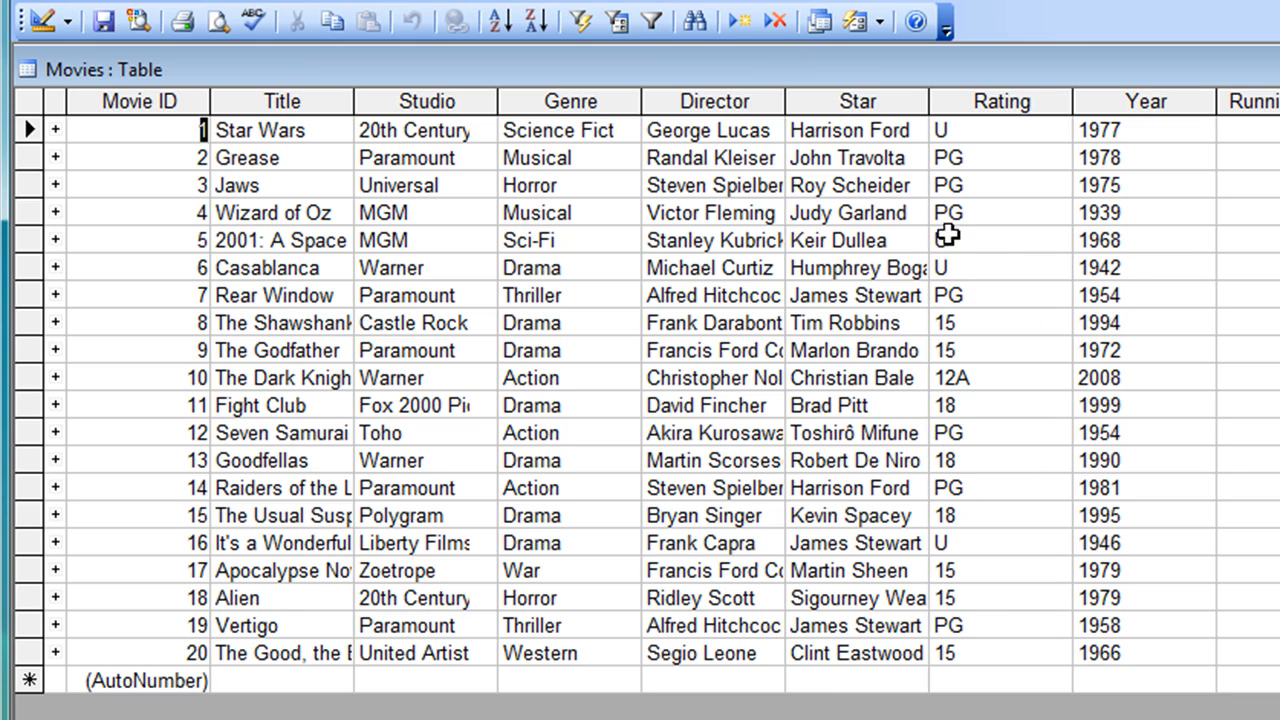
pyautogui.click(648, 24)
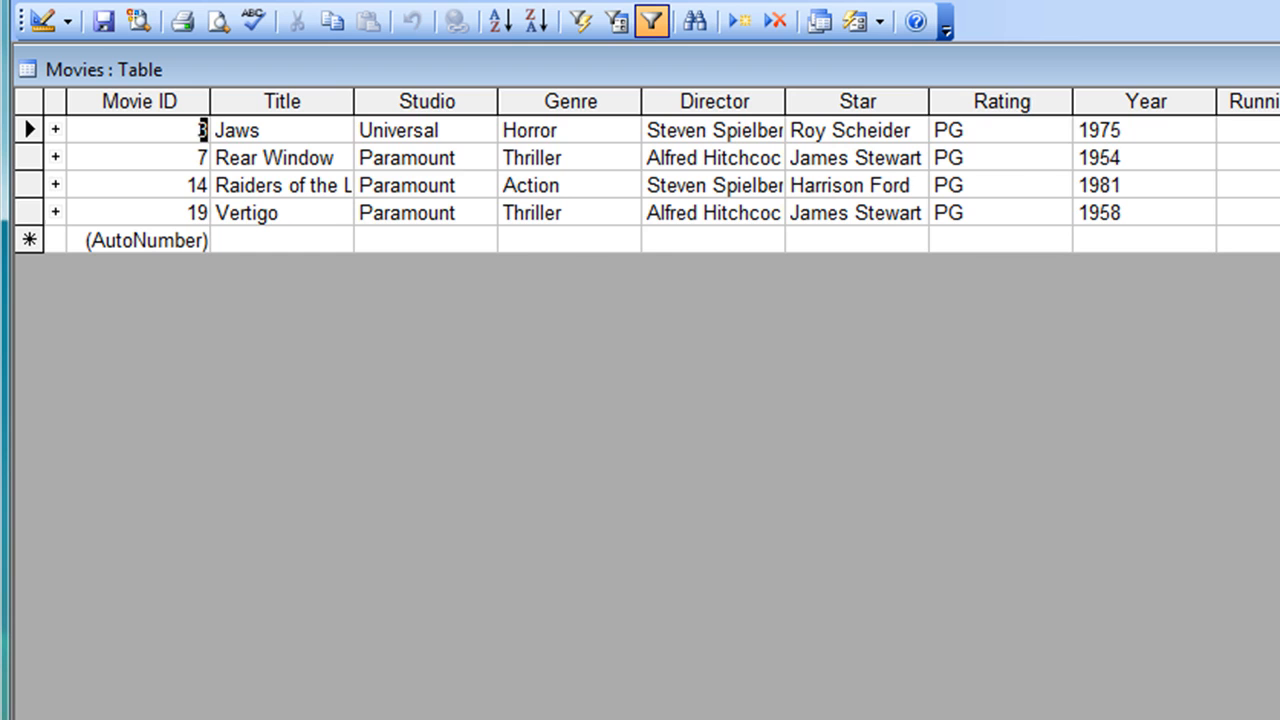
pyautogui.click(651, 22)
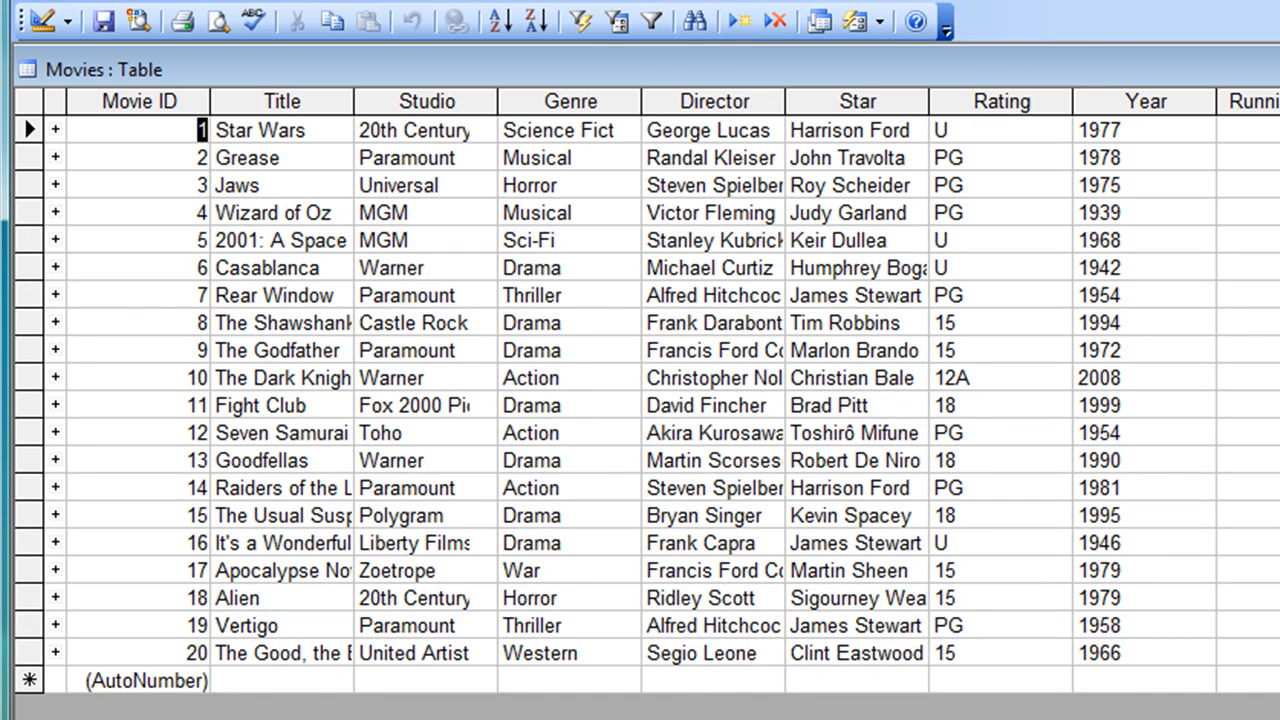
pyautogui.click(1279, 69)
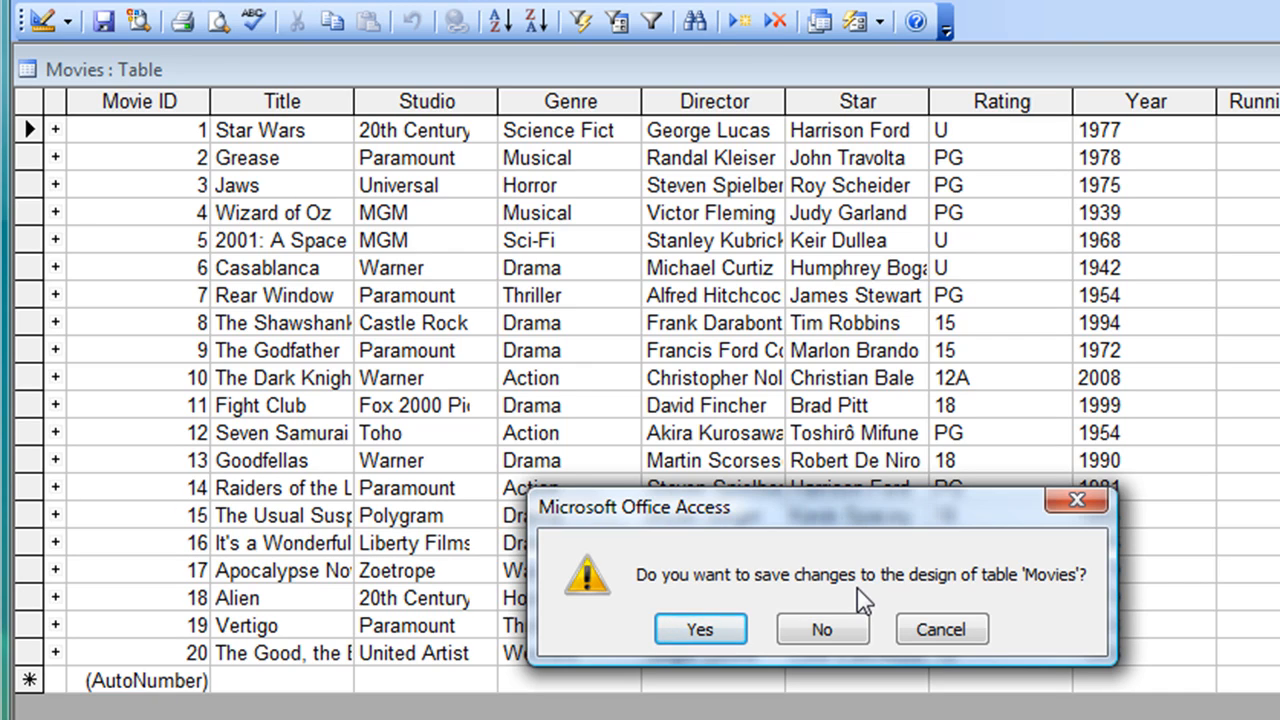
pyautogui.click(719, 642)
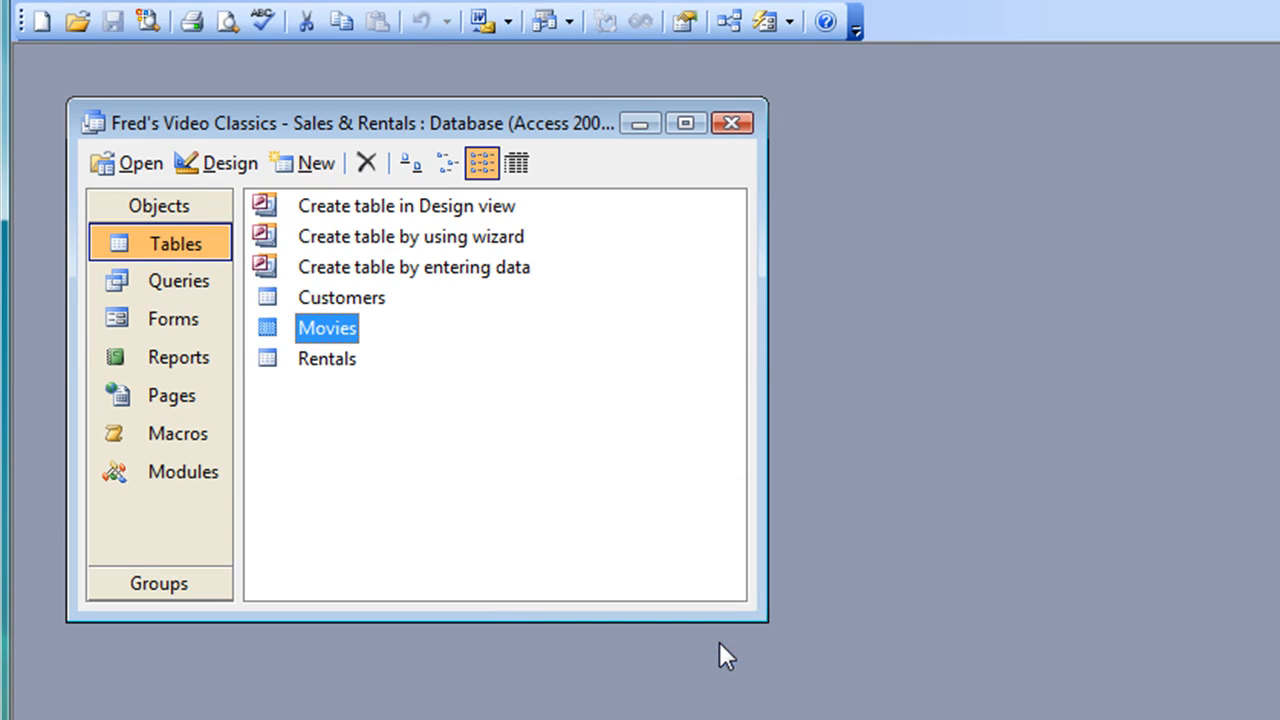